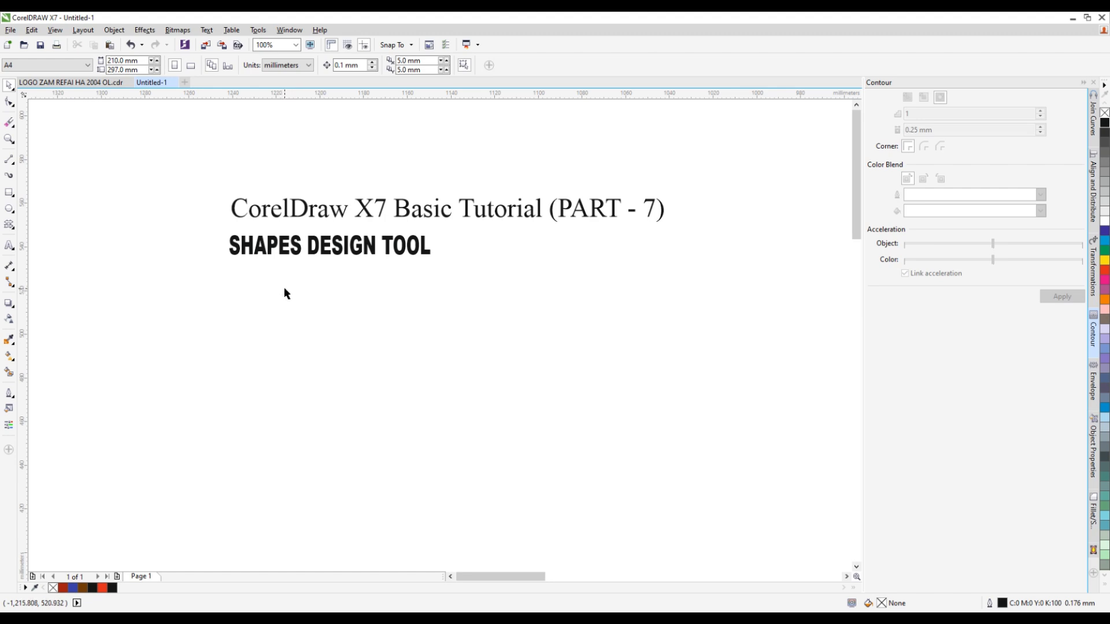
Draw a rectangle about 46 by 35 mm below the heading and a thin slanted 3-point rectangle to its right
{"action": "left_click", "coordinate": [15, 195]}
{"action": "left_click_drag", "start_coordinate": [142, 278], "coordinate": [244, 354]}
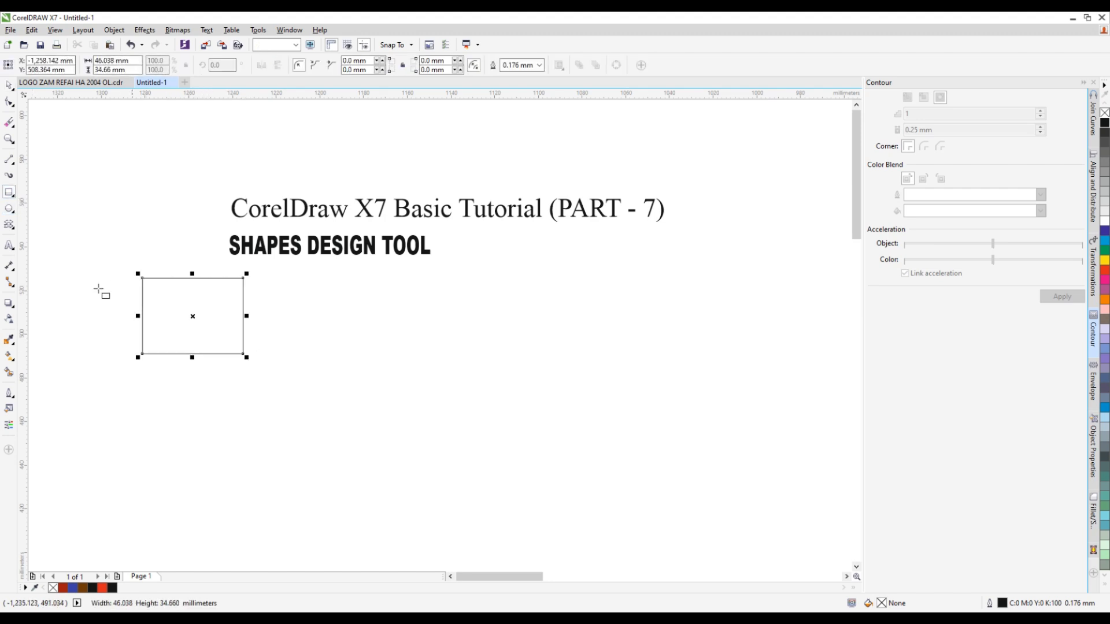
{"action": "left_click", "coordinate": [16, 200]}
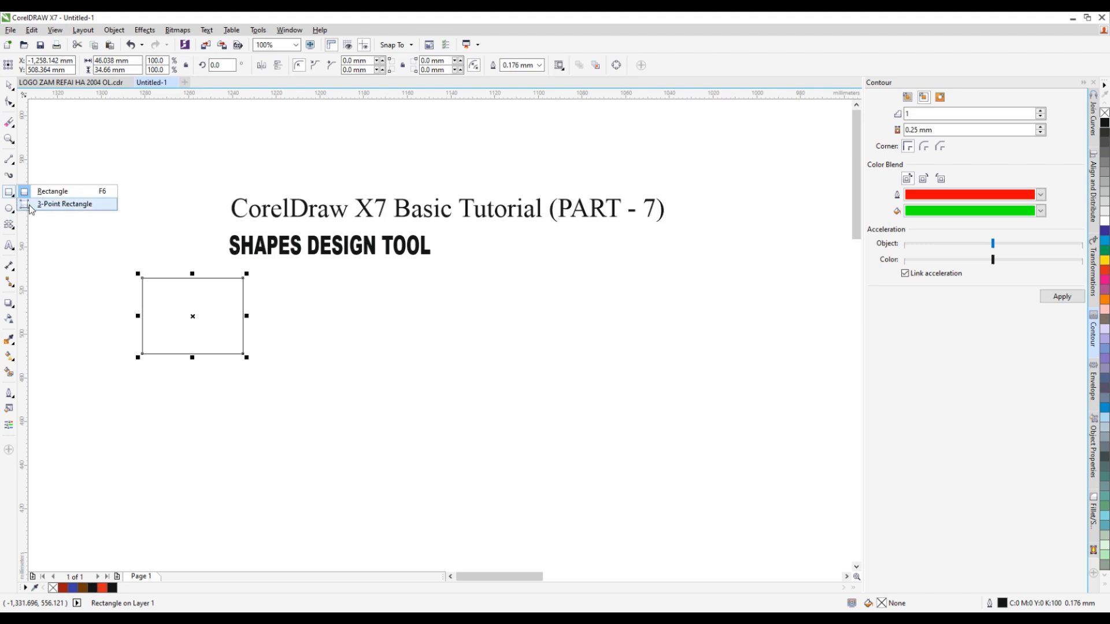
{"action": "left_click", "coordinate": [42, 210]}
{"action": "left_click_drag", "start_coordinate": [325, 300], "coordinate": [413, 358]}
{"action": "left_click", "coordinate": [420, 350]}
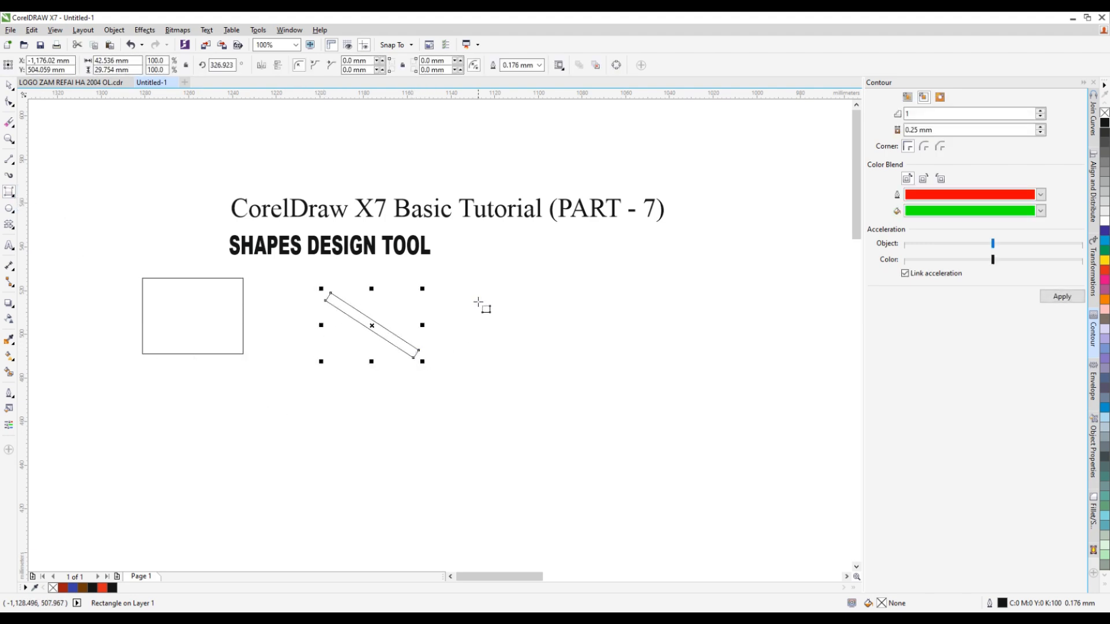
Draw a diamond-like 3-point rectangle and a slightly tilted one about 61 by 38 mm overall to its right
{"action": "left_click_drag", "start_coordinate": [481, 288], "coordinate": [539, 344]}
{"action": "left_click", "coordinate": [486, 398]}
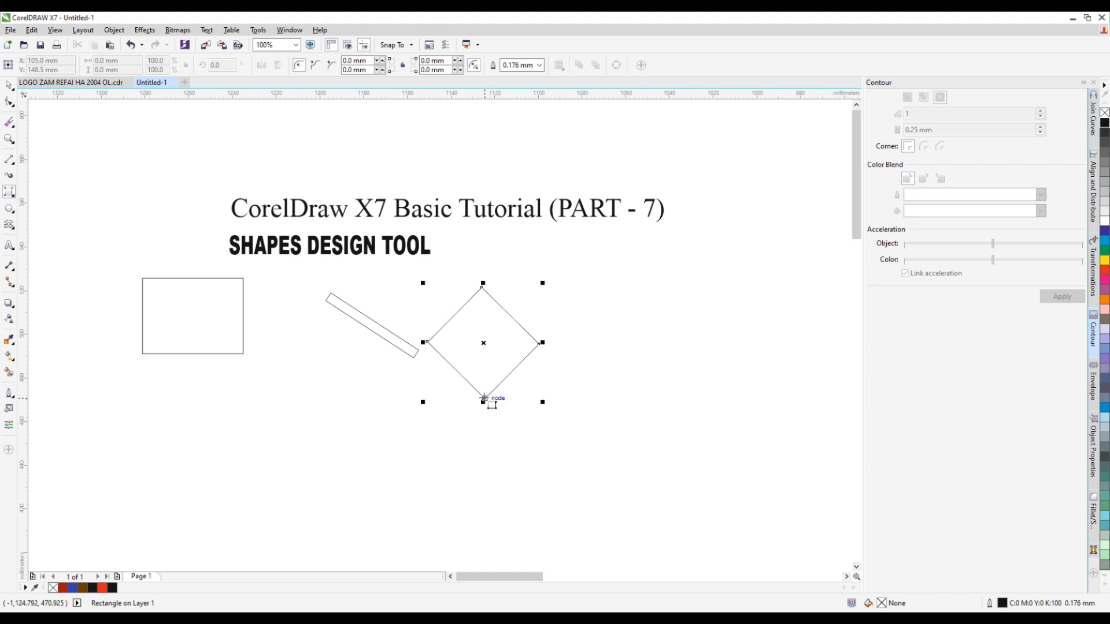
{"action": "left_click_drag", "start_coordinate": [589, 263], "coordinate": [716, 255]}
{"action": "left_click", "coordinate": [722, 330]}
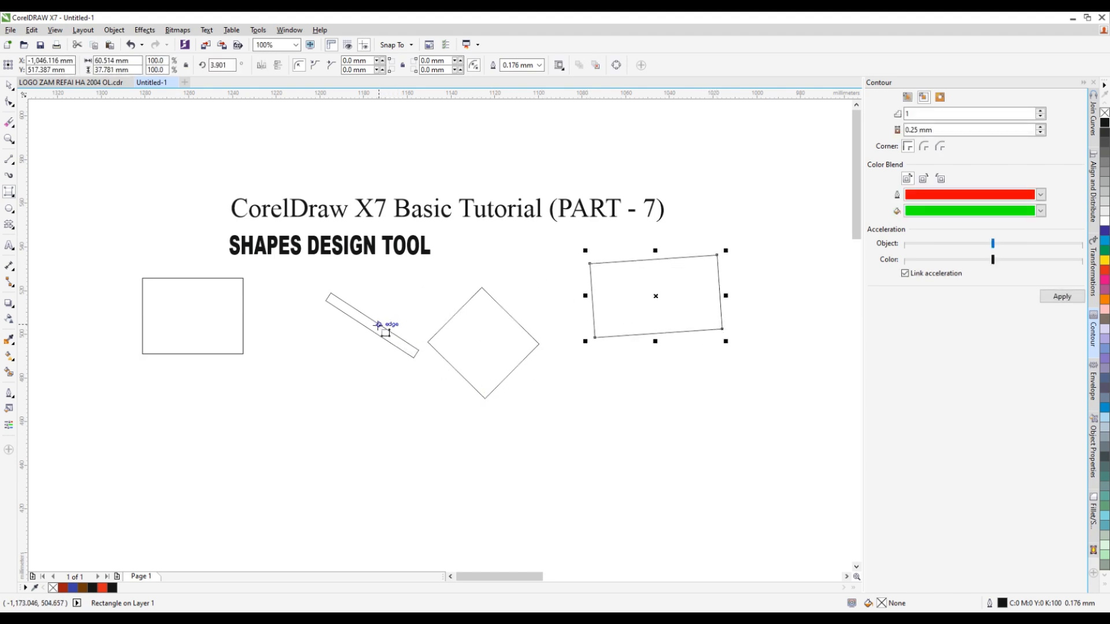
Undo the drawing of all four practice rectangles
{"action": "key", "text": "ctrl+z"}
{"action": "key", "text": "ctrl+z"}
{"action": "key", "text": "ctrl+z"}
{"action": "key", "text": "ctrl+z"}
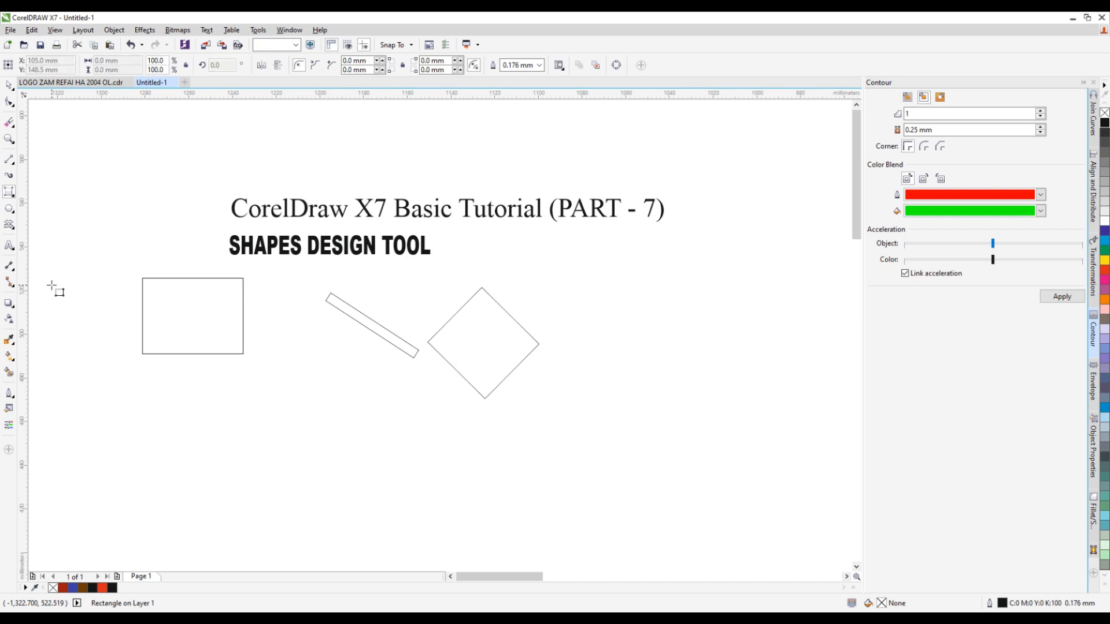
Draw a long rectangle about 101 by 16 mm below the heading and a smaller one about 43 by 23 mm to its left
{"action": "left_click", "coordinate": [14, 197]}
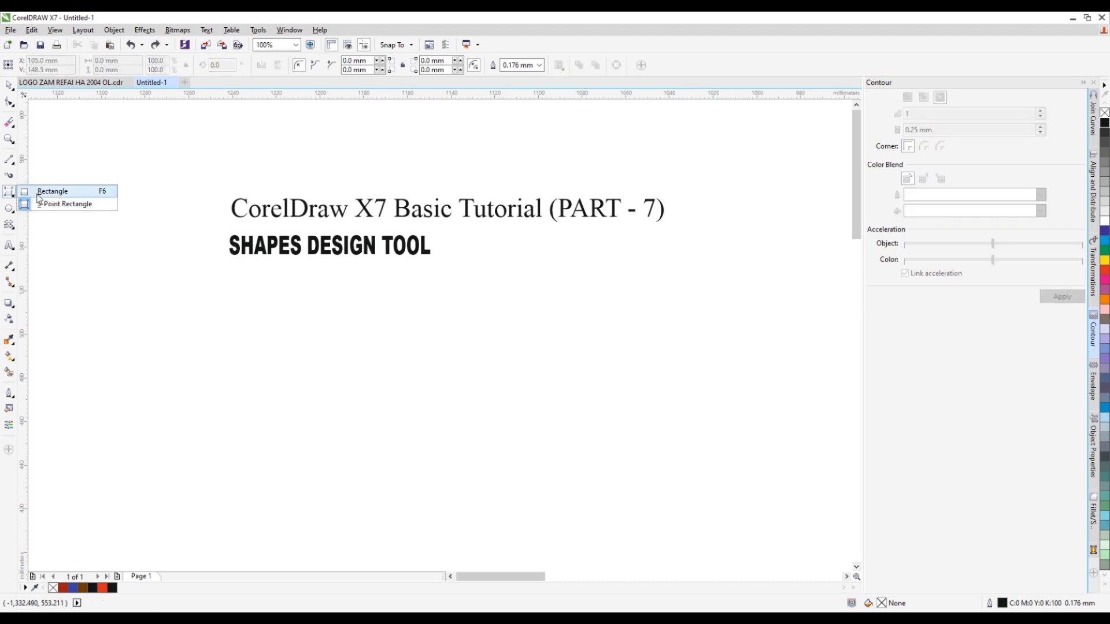
{"action": "left_click", "coordinate": [53, 191]}
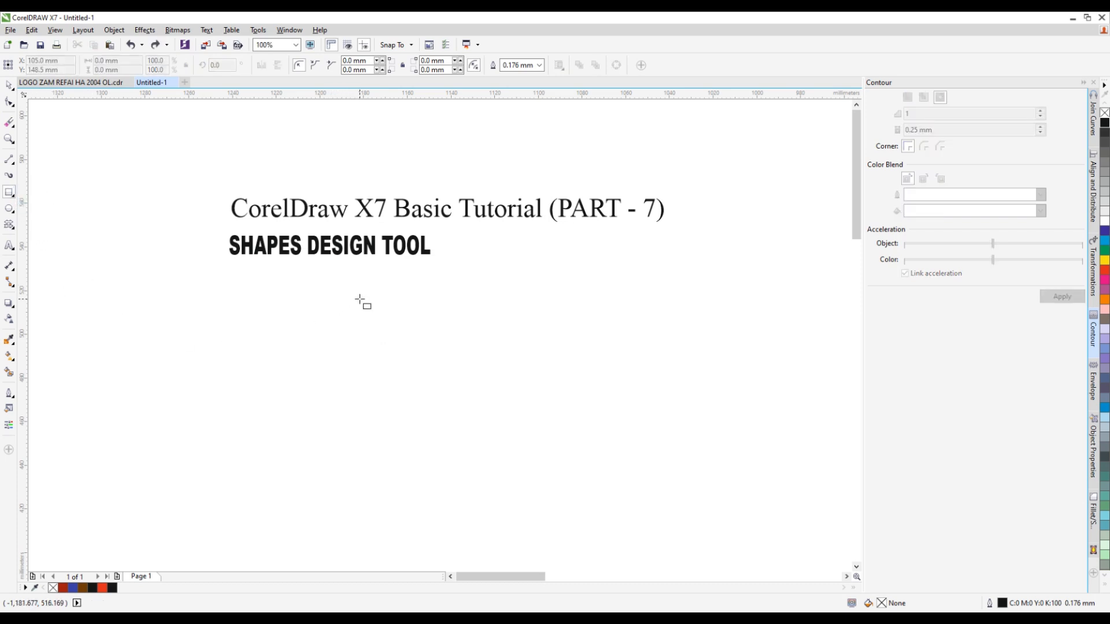
{"action": "left_click_drag", "start_coordinate": [360, 296], "coordinate": [581, 331]}
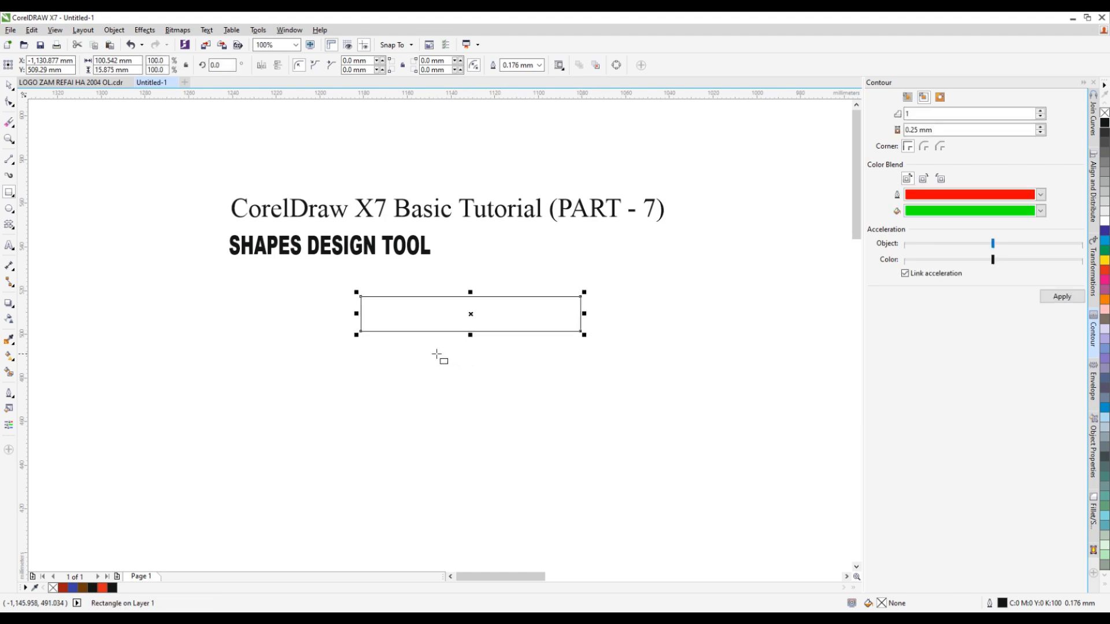
{"action": "left_click_drag", "start_coordinate": [250, 300], "coordinate": [347, 352]}
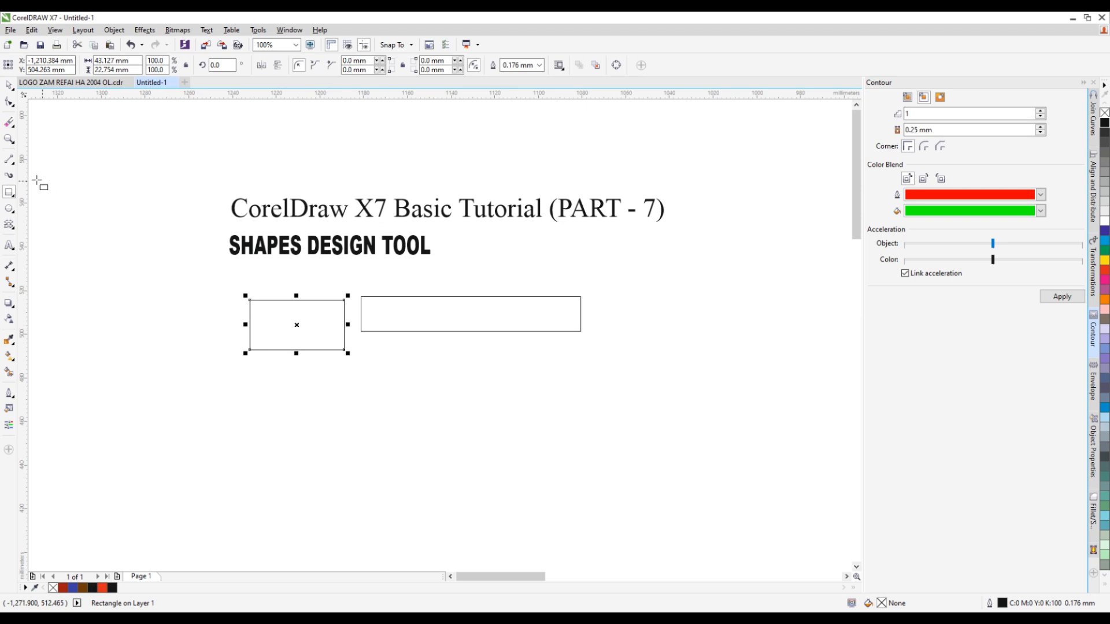
Draw a nearly circular ellipse about 62 by 65 mm and move it beneath the long rectangle
{"action": "left_click", "coordinate": [13, 214]}
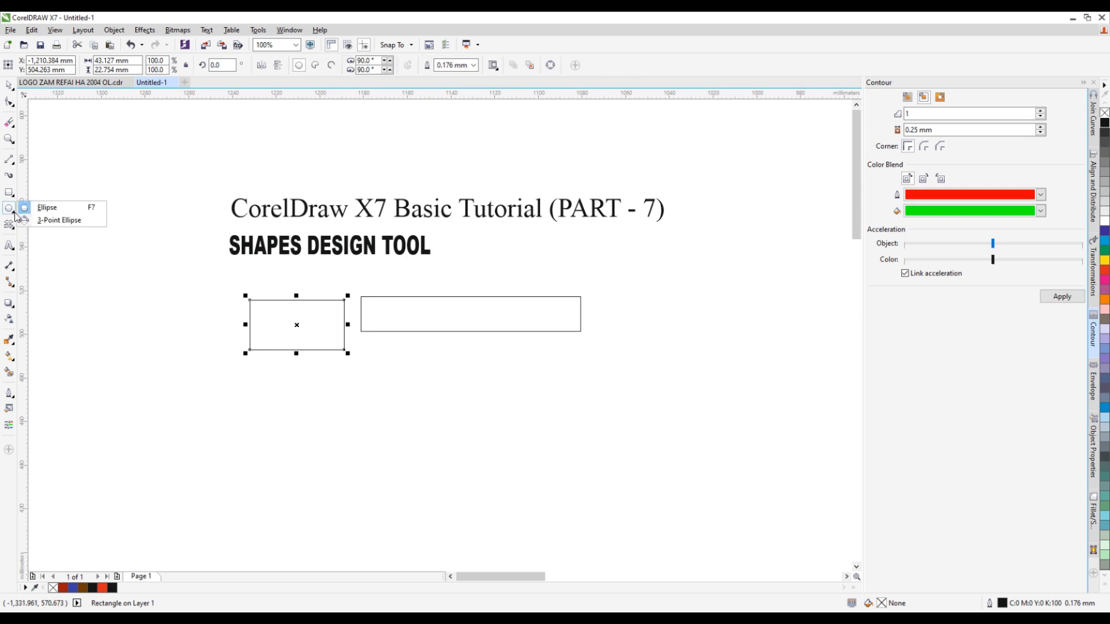
{"action": "left_click", "coordinate": [46, 208]}
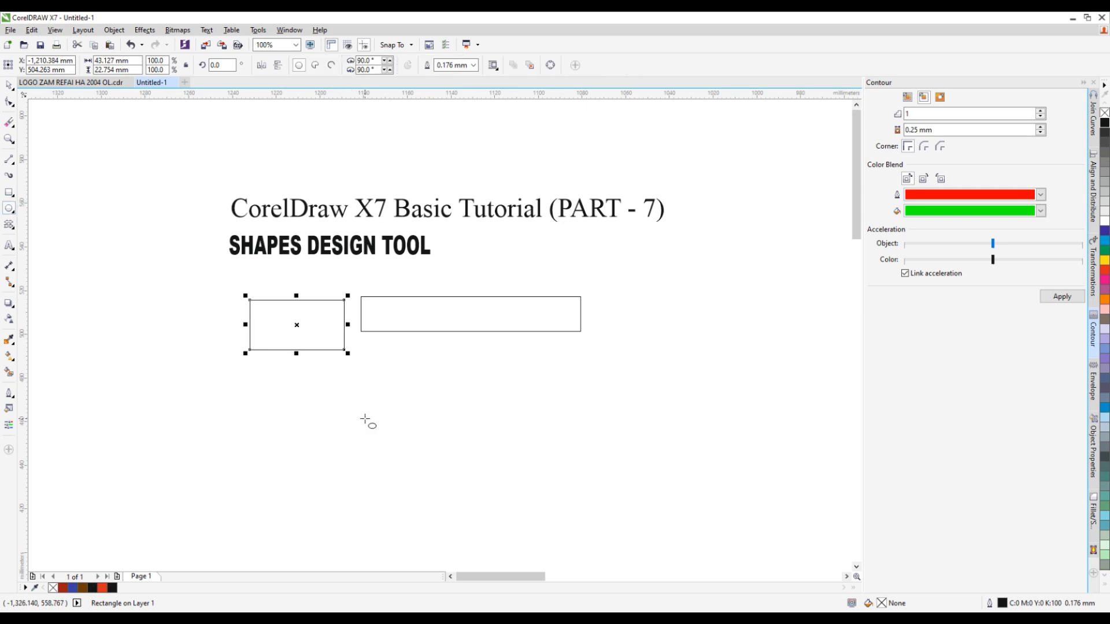
{"action": "left_click_drag", "start_coordinate": [115, 276], "coordinate": [120, 376]}
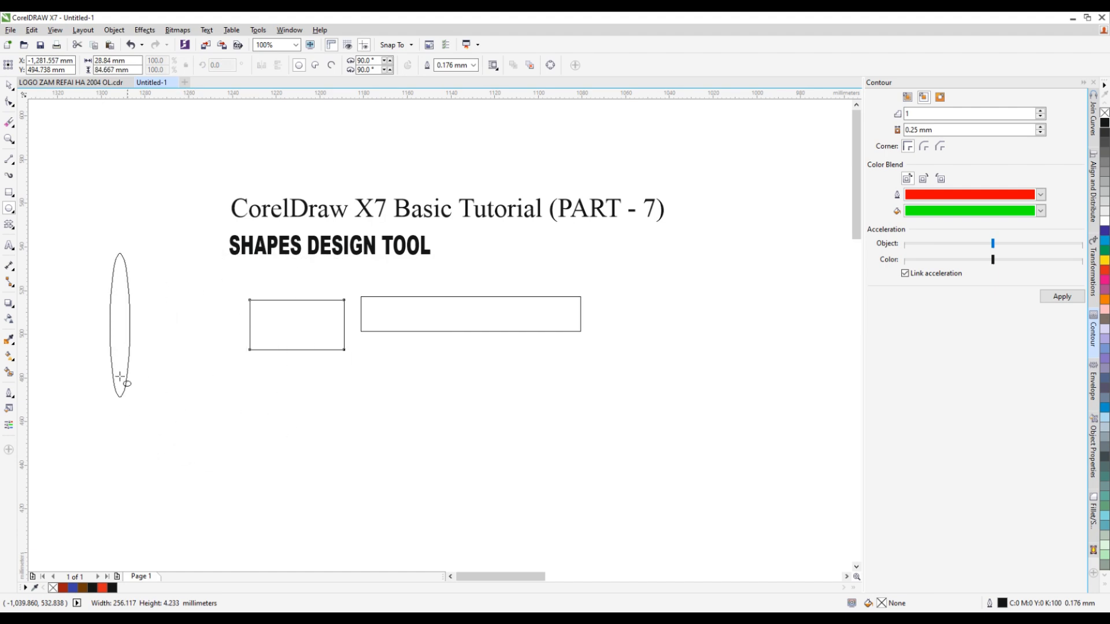
{"action": "left_click_drag", "start_coordinate": [180, 353], "coordinate": [161, 319]}
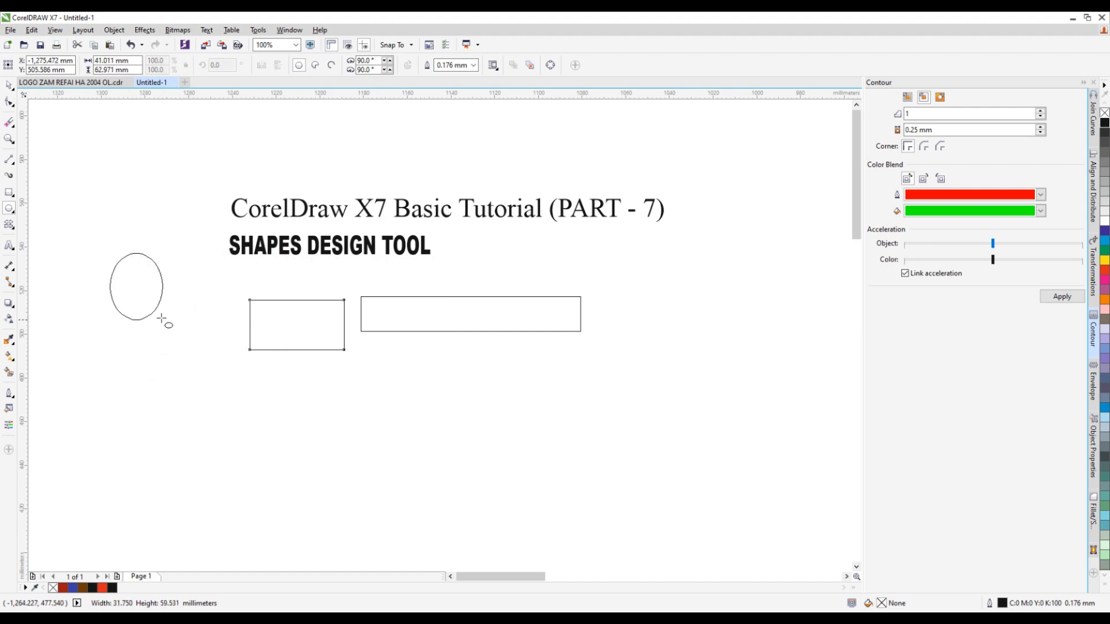
{"action": "left_click_drag", "start_coordinate": [200, 385], "coordinate": [174, 306]}
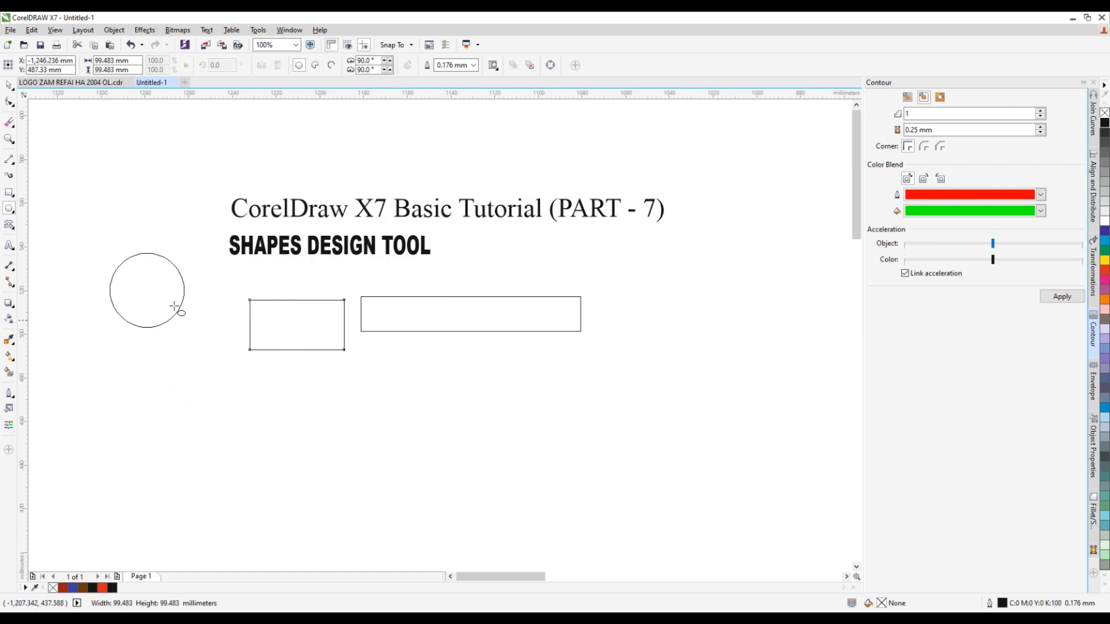
{"action": "left_click_drag", "start_coordinate": [118, 254], "coordinate": [245, 398]}
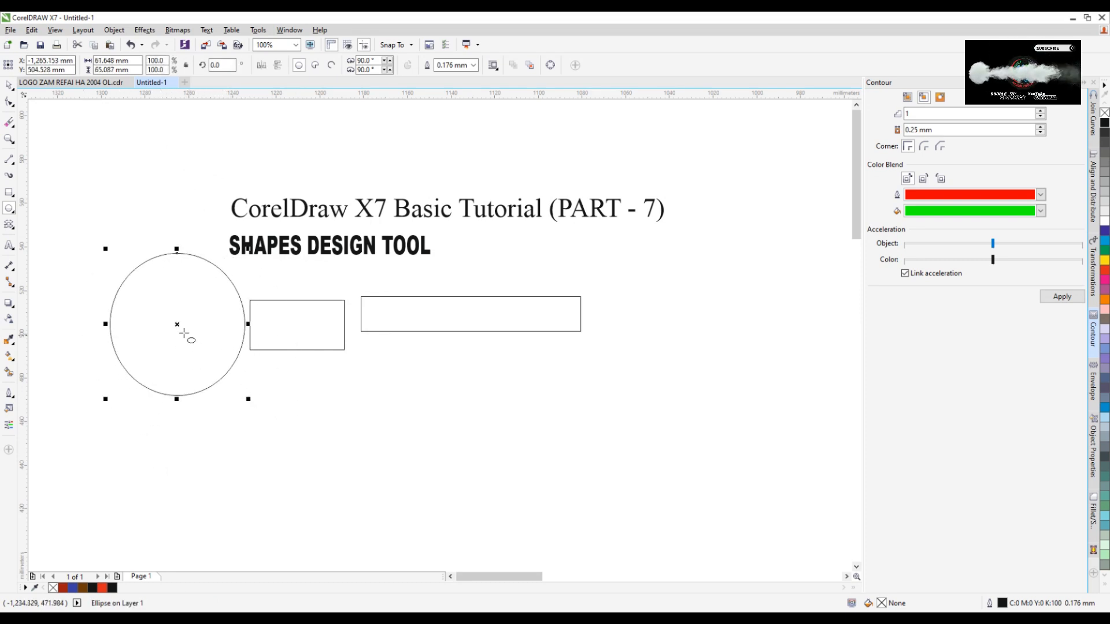
{"action": "left_click_drag", "start_coordinate": [177, 325], "coordinate": [504, 426]}
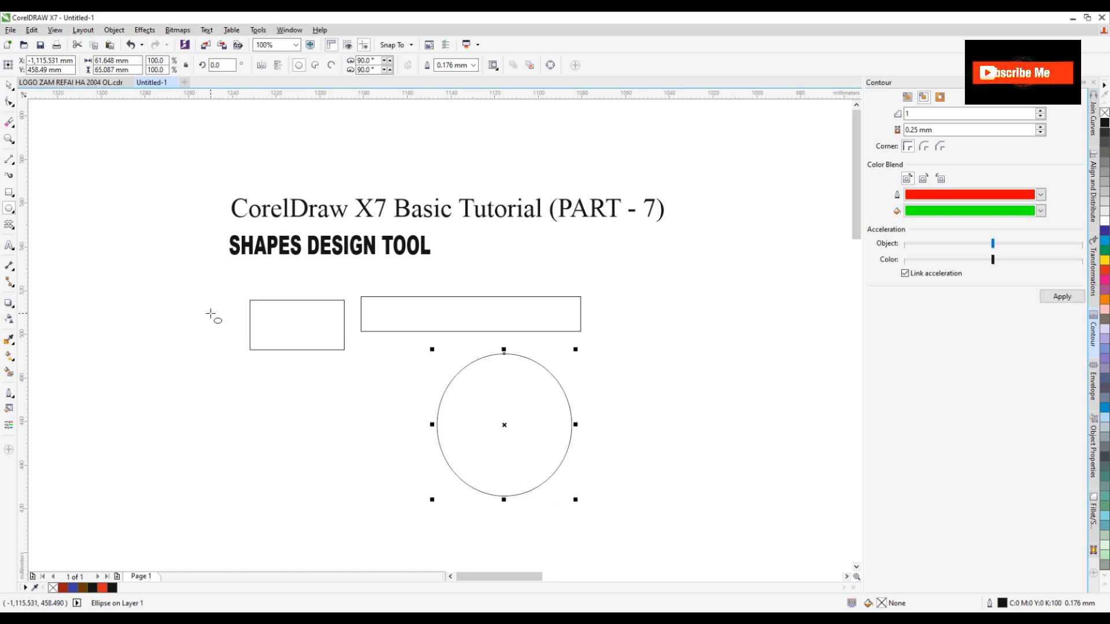
Draw a thin slanted 3-point ellipse about 48 by 14 mm overall below the small rectangle
{"action": "left_click", "coordinate": [14, 212]}
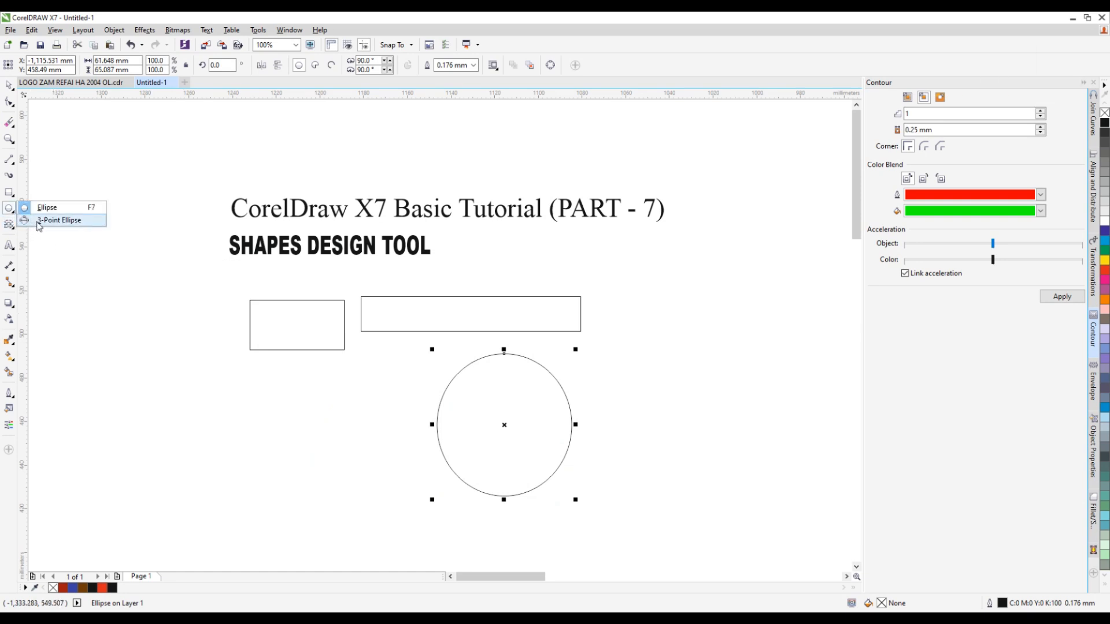
{"action": "left_click", "coordinate": [58, 221]}
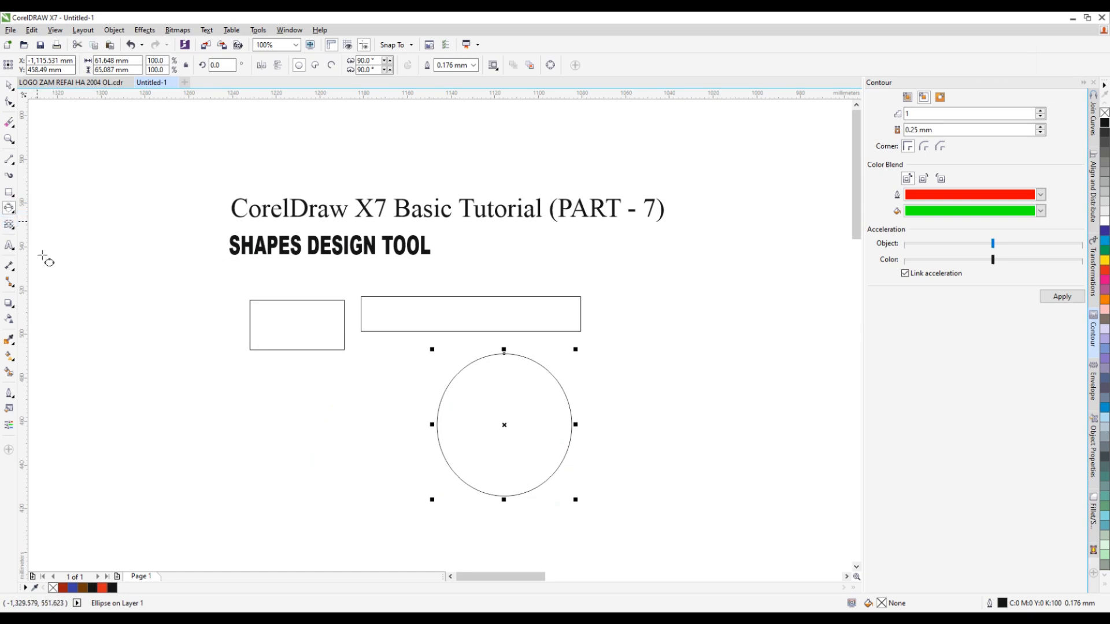
{"action": "left_click", "coordinate": [202, 373]}
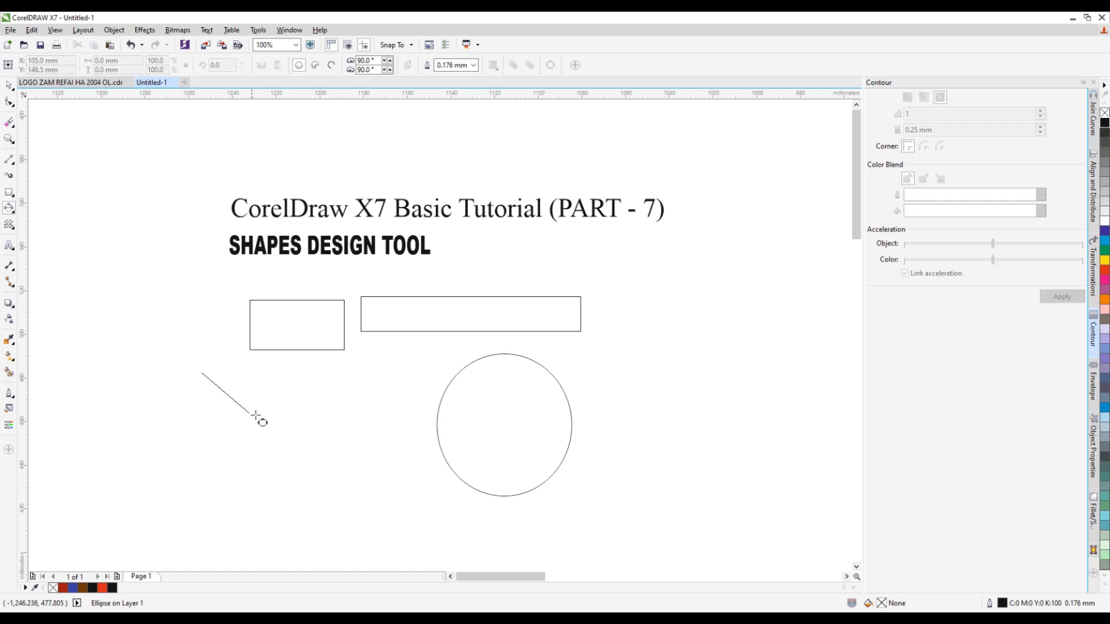
{"action": "left_click", "coordinate": [307, 402]}
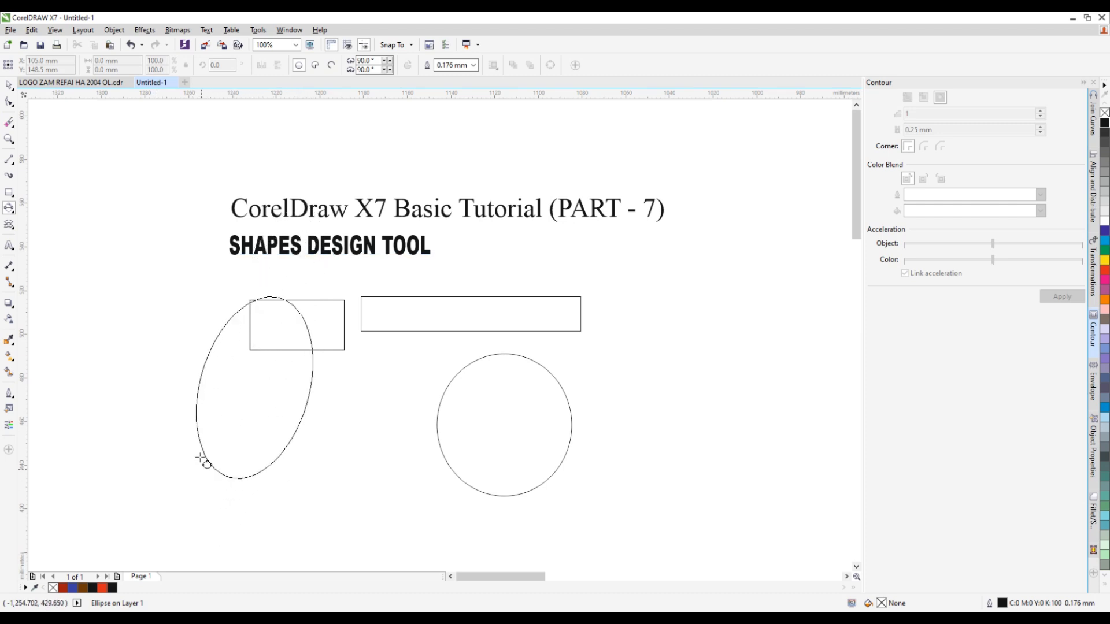
{"action": "left_click", "coordinate": [341, 416]}
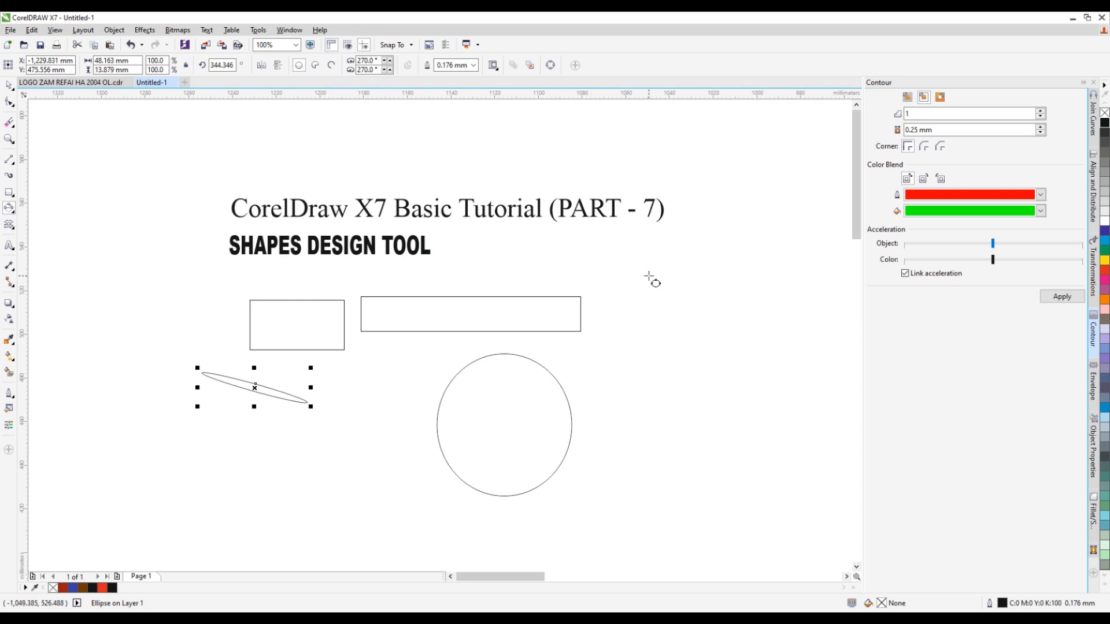
Draw an upright 3-point ellipse about 61 by 82 mm to the right of the heading
{"action": "key", "text": "Escape"}
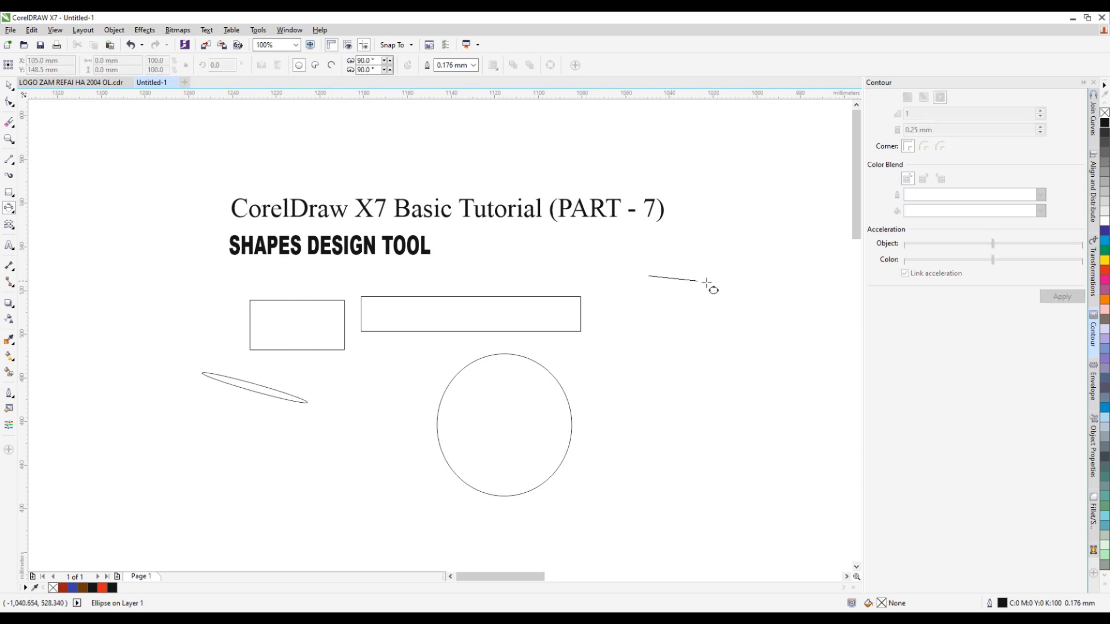
{"action": "left_click_drag", "start_coordinate": [750, 278], "coordinate": [760, 276]}
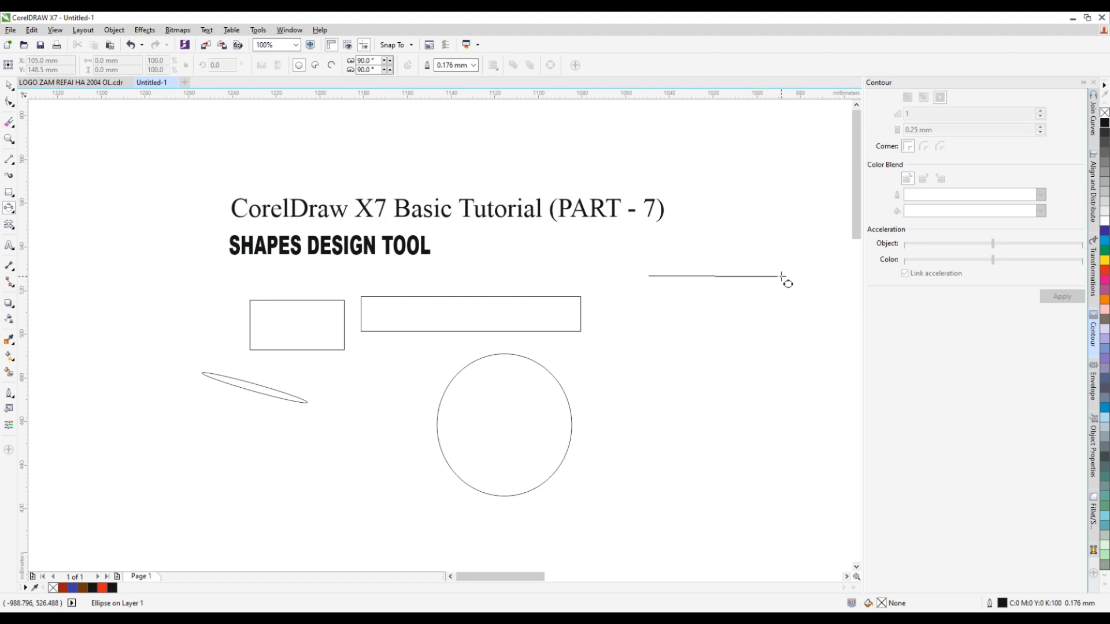
{"action": "left_click_drag", "start_coordinate": [781, 276], "coordinate": [781, 276]}
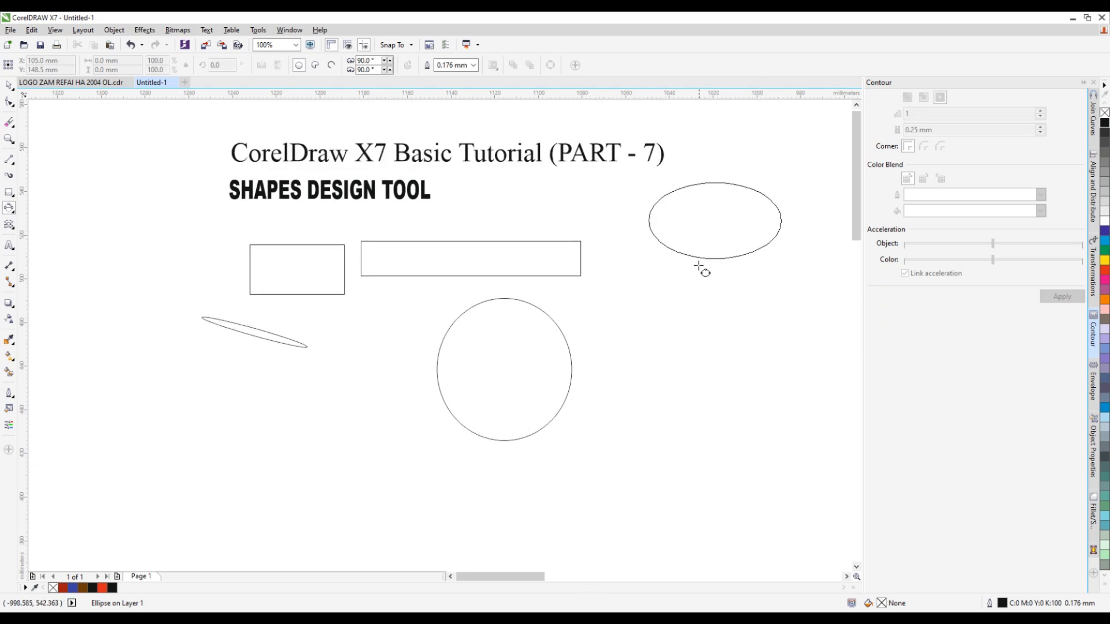
{"action": "left_click", "coordinate": [707, 311]}
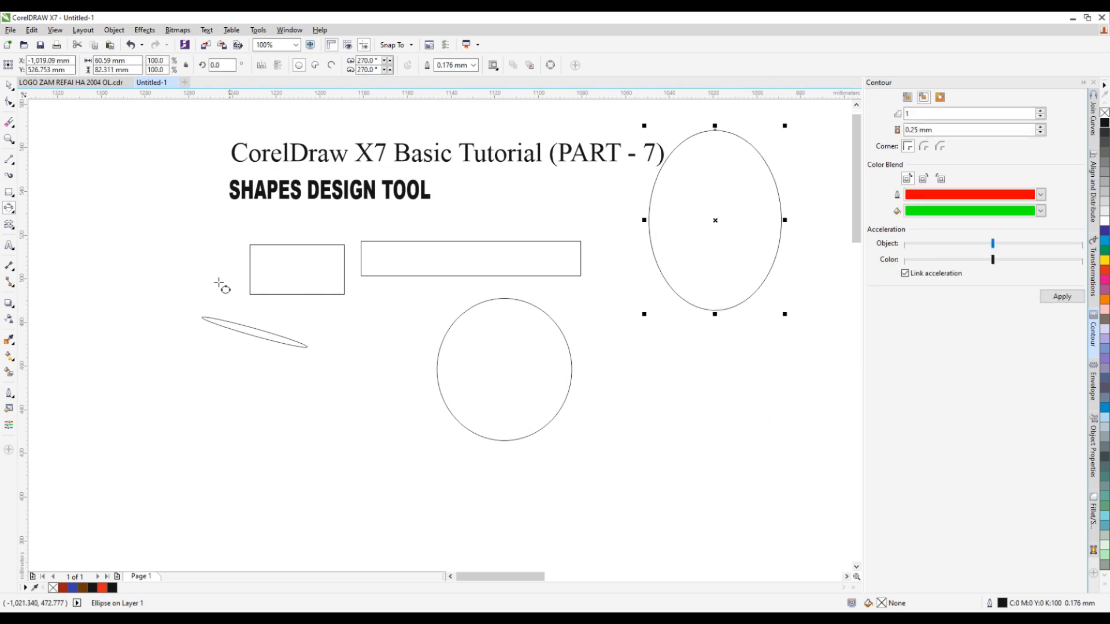
Draw a cross from the Basic Shapes, about 44 by 44 mm, overlapping the left edge of the circle
{"action": "left_click", "coordinate": [14, 229]}
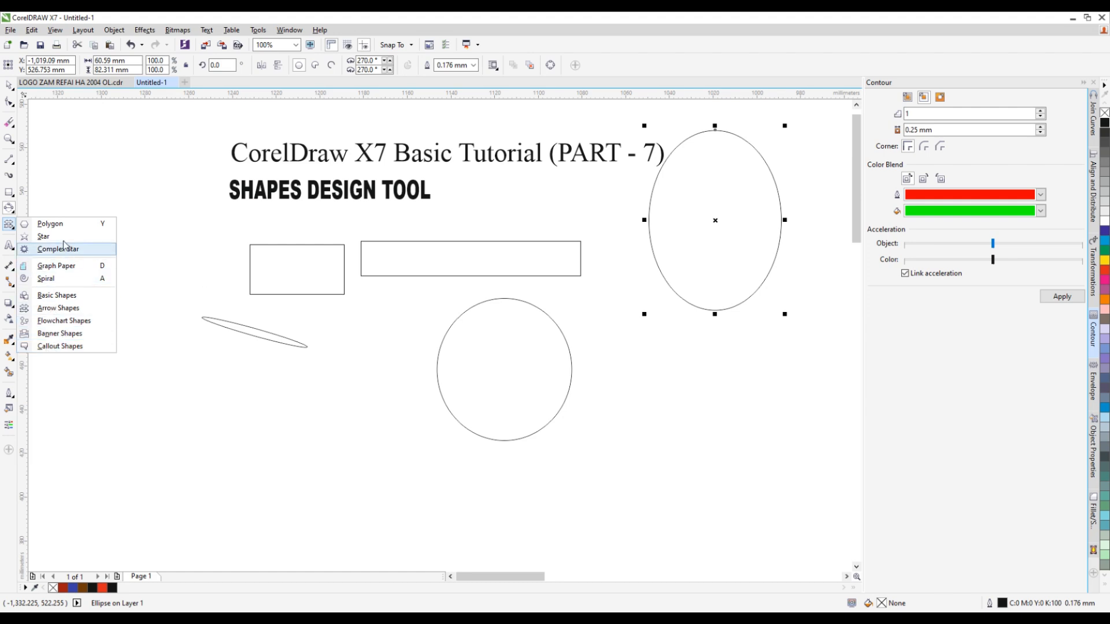
{"action": "left_click", "coordinate": [67, 297]}
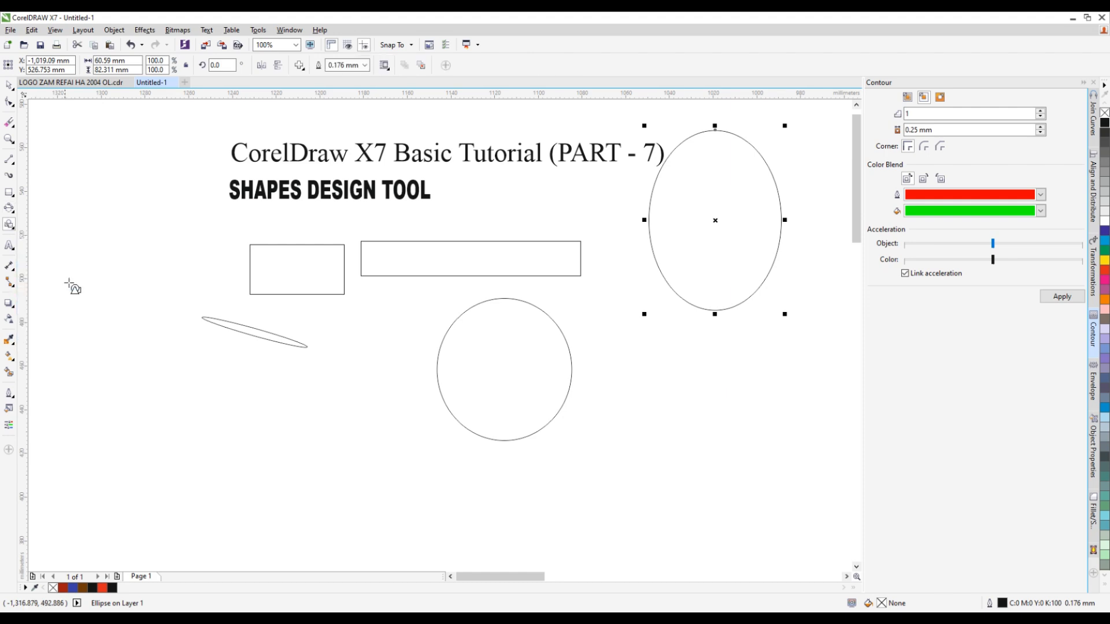
{"action": "left_click", "coordinate": [301, 67]}
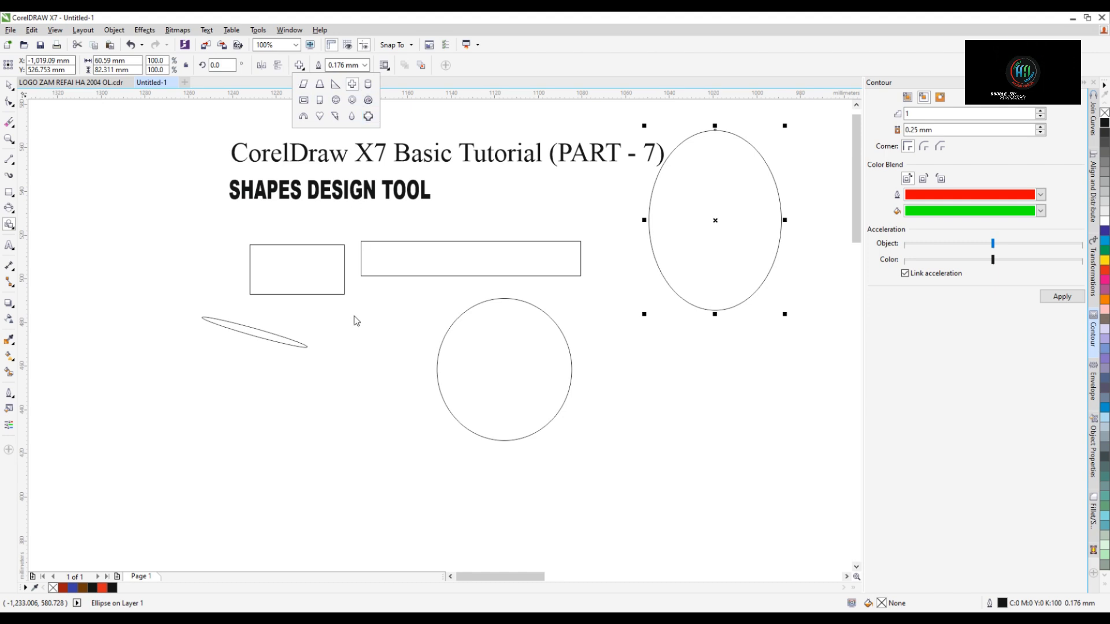
{"action": "left_click_drag", "start_coordinate": [346, 345], "coordinate": [413, 416]}
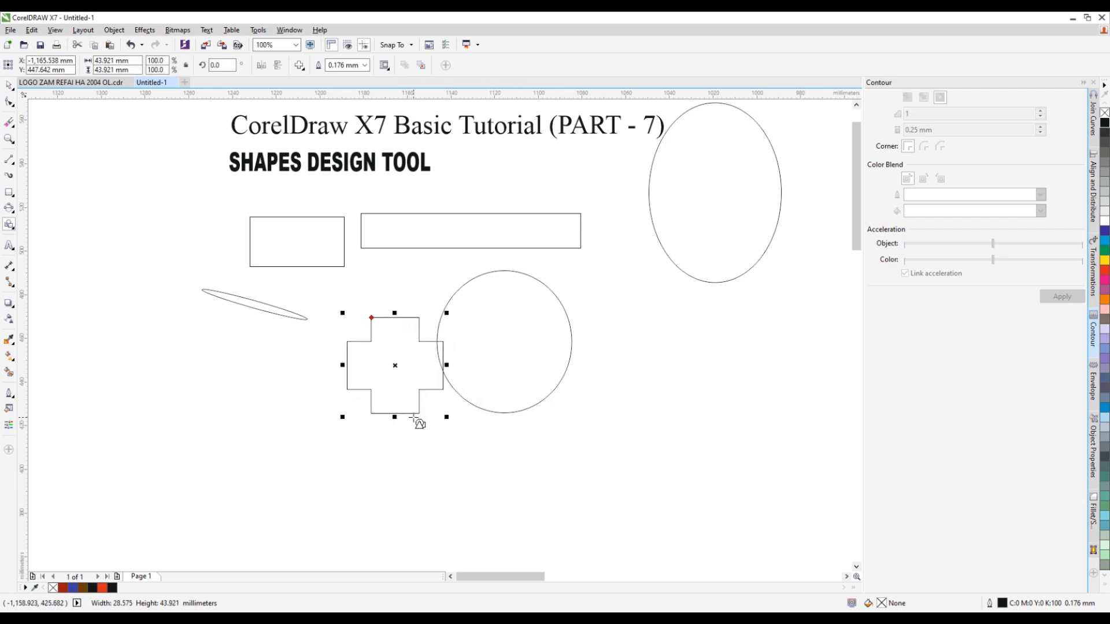
Draw a five-pointed star about 27 by 26 mm to the left of the small rectangle
{"action": "left_click", "coordinate": [16, 232]}
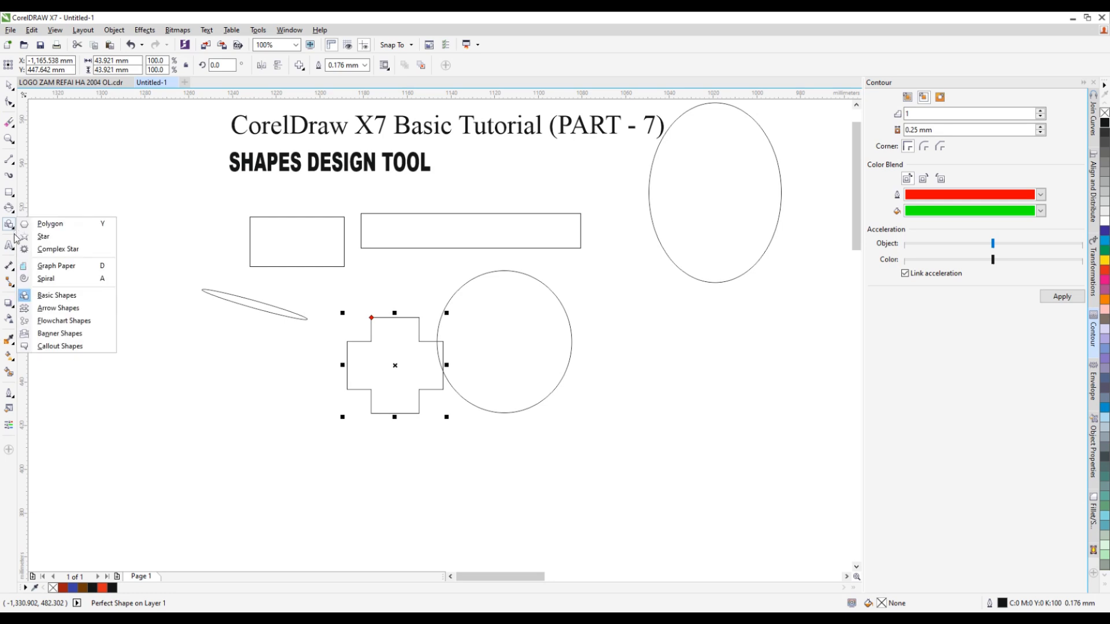
{"action": "left_click", "coordinate": [45, 238]}
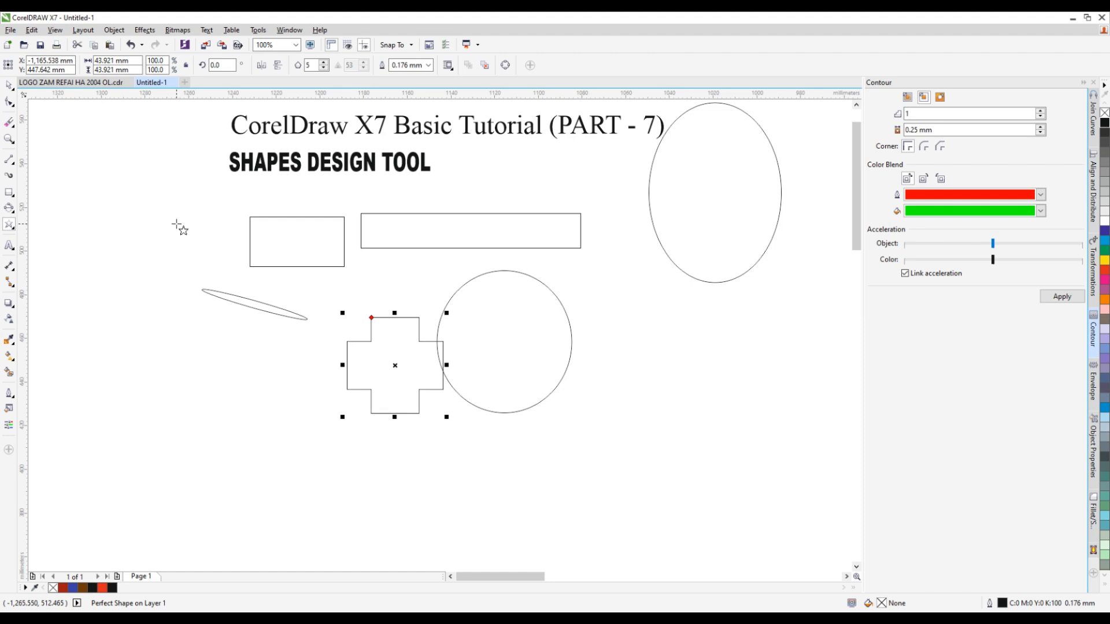
{"action": "left_click_drag", "start_coordinate": [177, 225], "coordinate": [237, 229]}
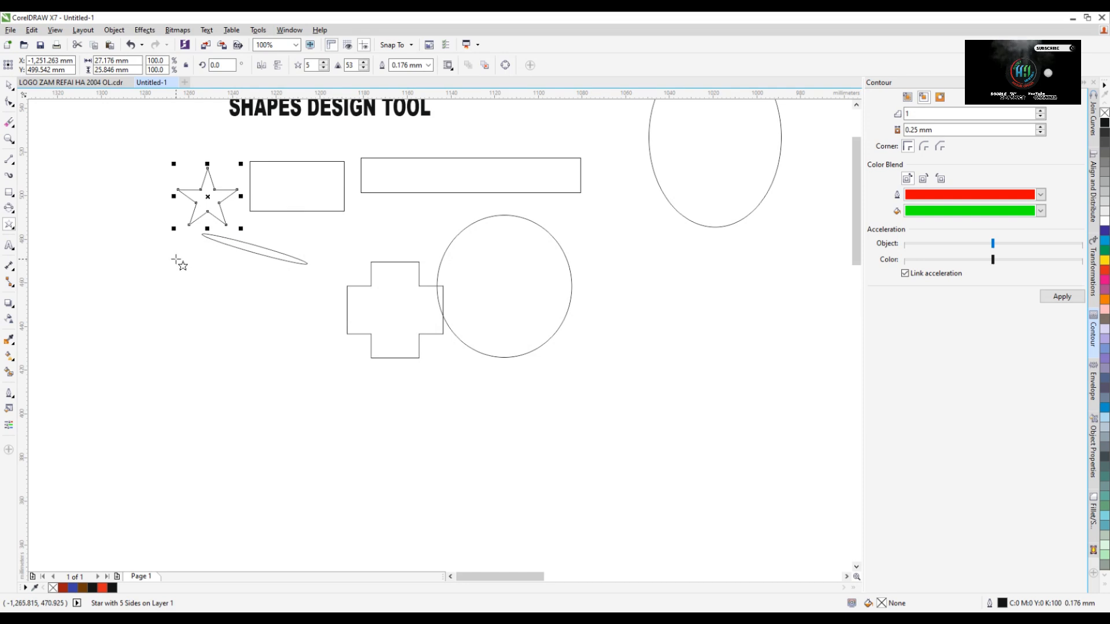
Draw a ten-sided polygon about 33 by 35 mm below the slanted ellipse
{"action": "left_click", "coordinate": [14, 229]}
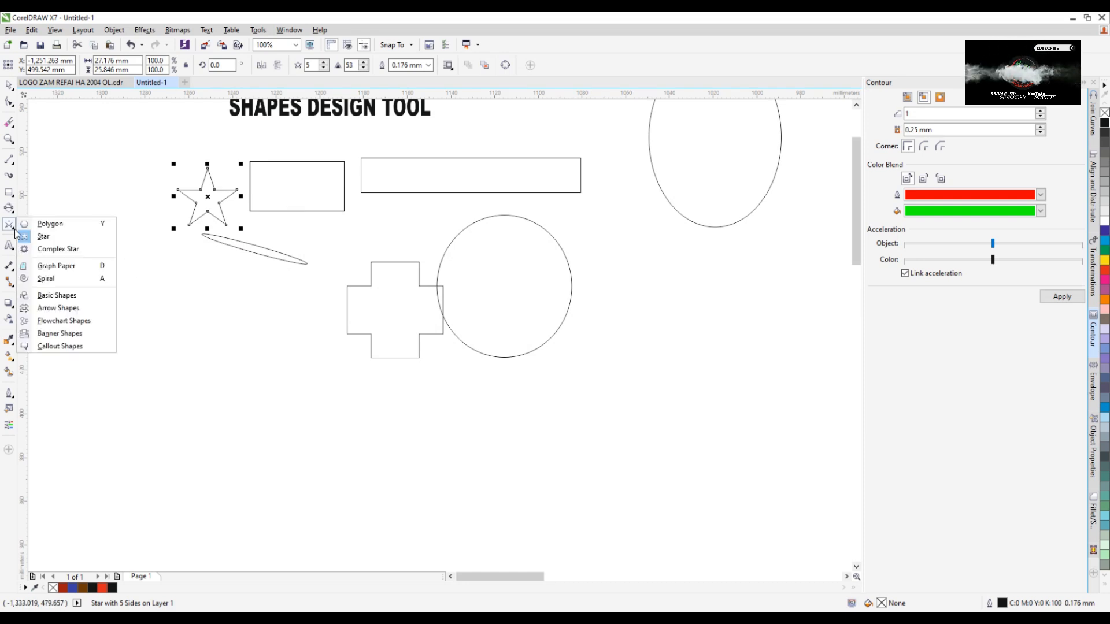
{"action": "left_click", "coordinate": [50, 224]}
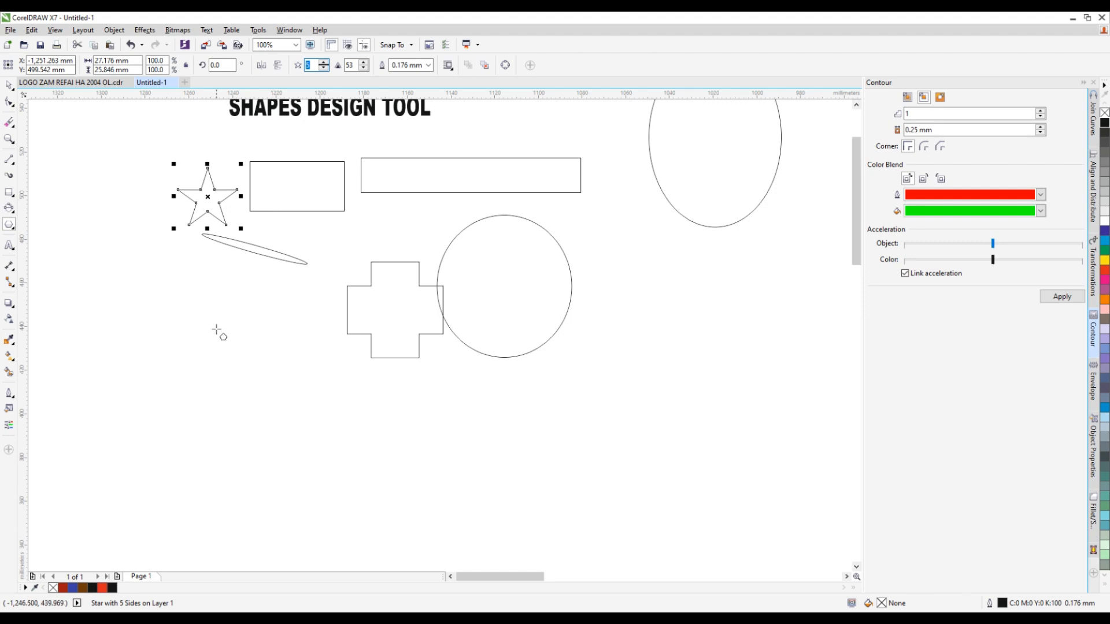
{"action": "mouse_move", "coordinate": [223, 319]}
{"action": "left_mouse_down"}
{"action": "mouse_move", "coordinate": [270, 389]}
{"action": "mouse_move", "coordinate": [300, 397]}
{"action": "left_mouse_up"}
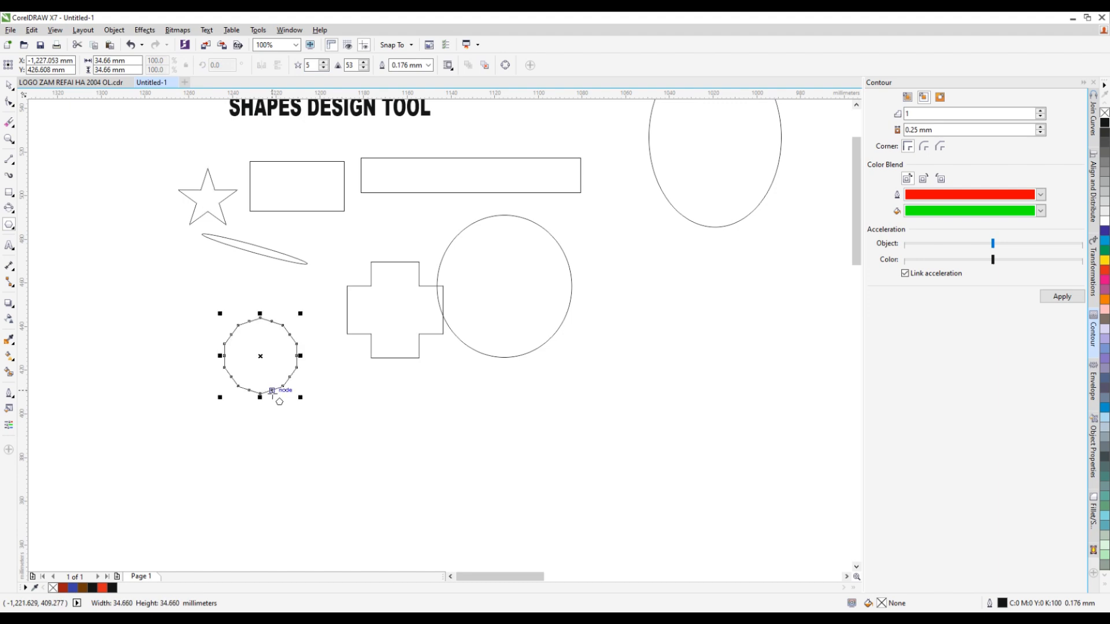
Set the polygon's number of sides to 5
{"action": "scroll", "coordinate": [238, 334], "scroll_direction": "up", "scroll_amount": 4}
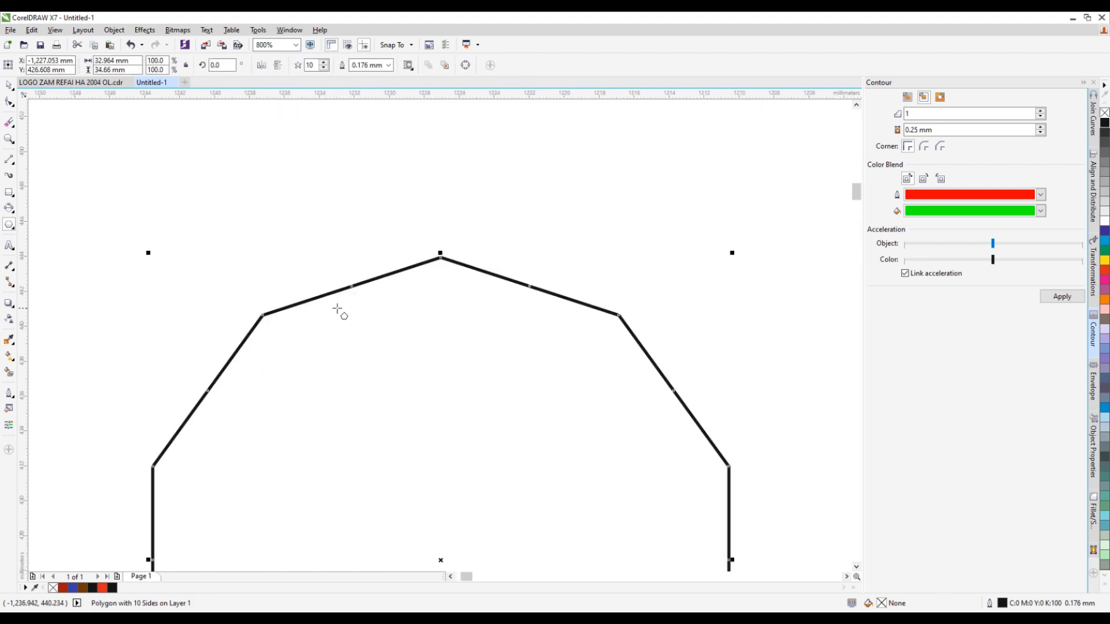
{"action": "scroll", "coordinate": [512, 334], "scroll_direction": "down", "scroll_amount": 1}
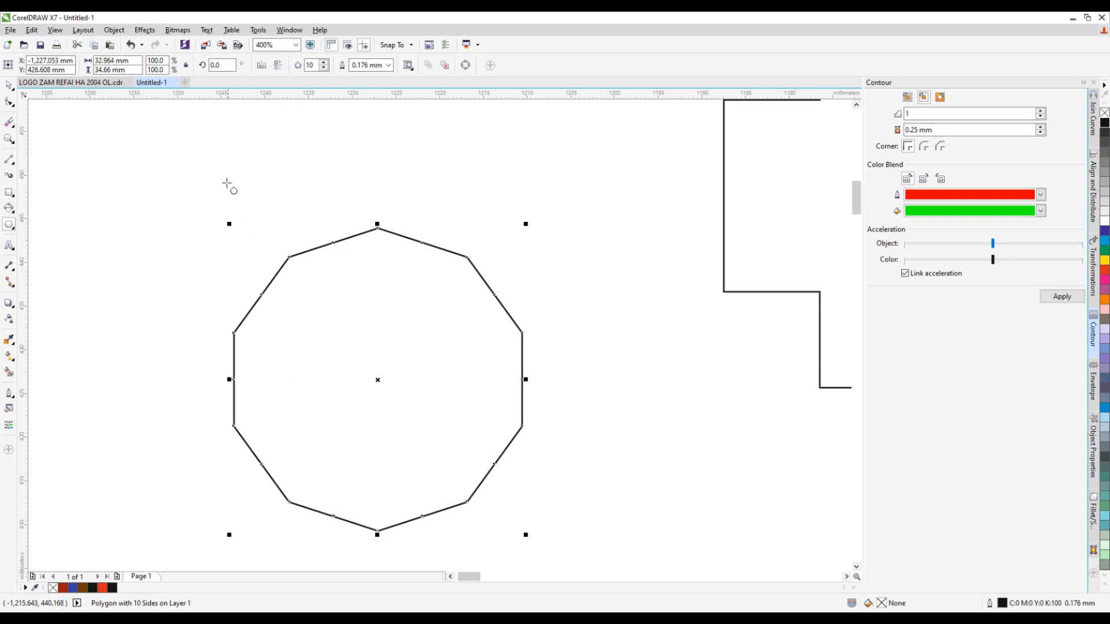
{"action": "scroll", "coordinate": [227, 183], "scroll_direction": "down", "scroll_amount": 1}
{"action": "scroll", "coordinate": [299, 267], "scroll_direction": "up", "scroll_amount": 1}
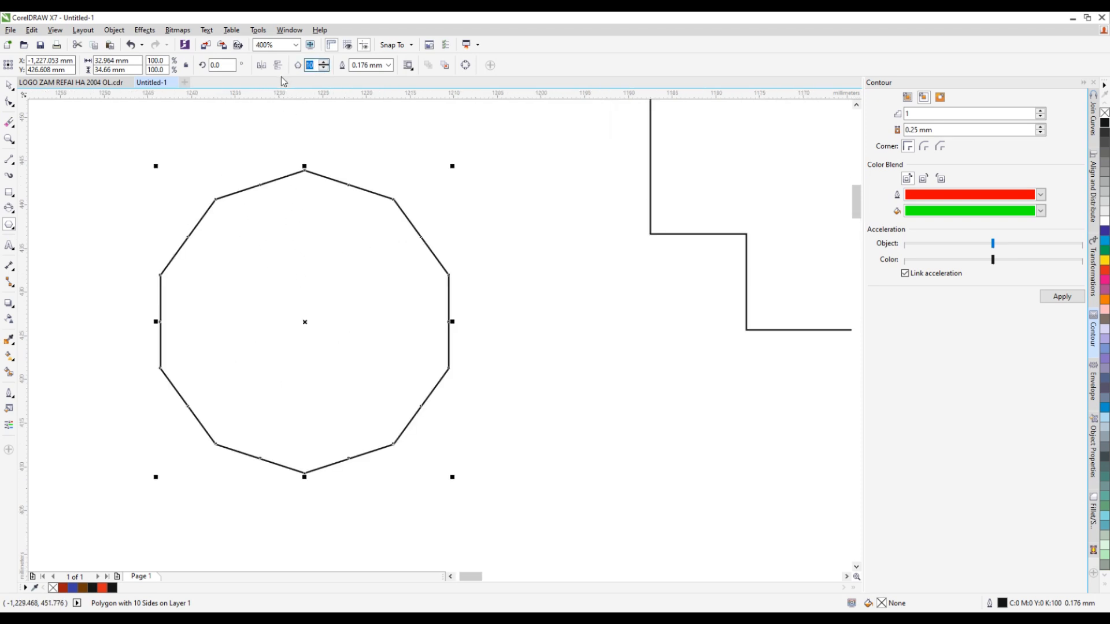
{"action": "key", "text": "Return"}
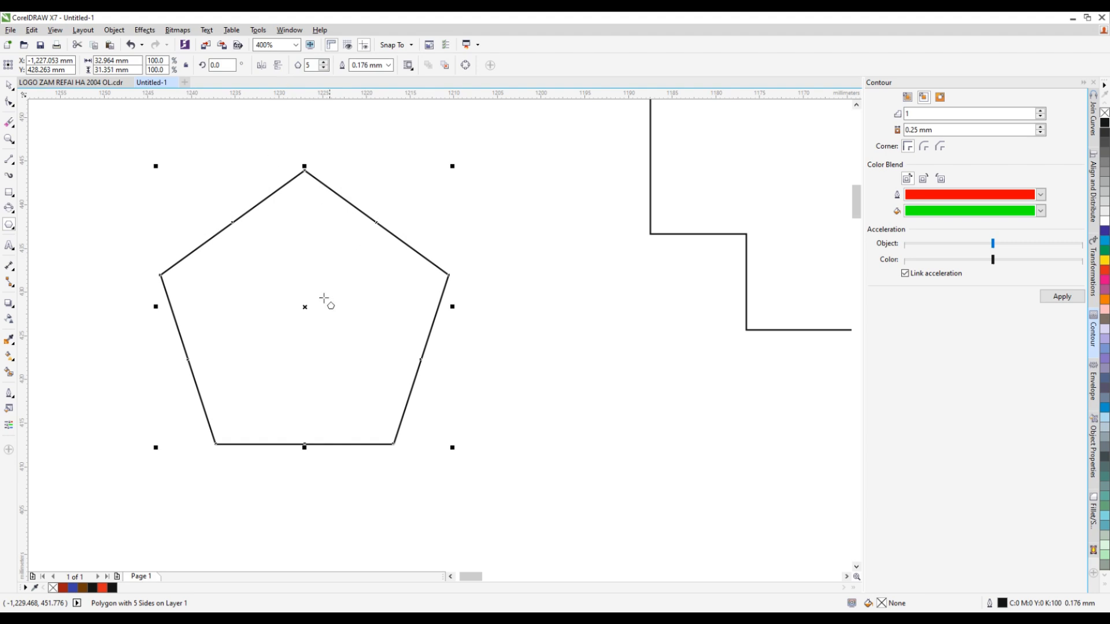
Set the polygon's number of sides to 3 to make a triangle
{"action": "scroll", "coordinate": [326, 301], "scroll_direction": "down", "scroll_amount": 1}
{"action": "scroll", "coordinate": [293, 293], "scroll_direction": "up", "scroll_amount": 1}
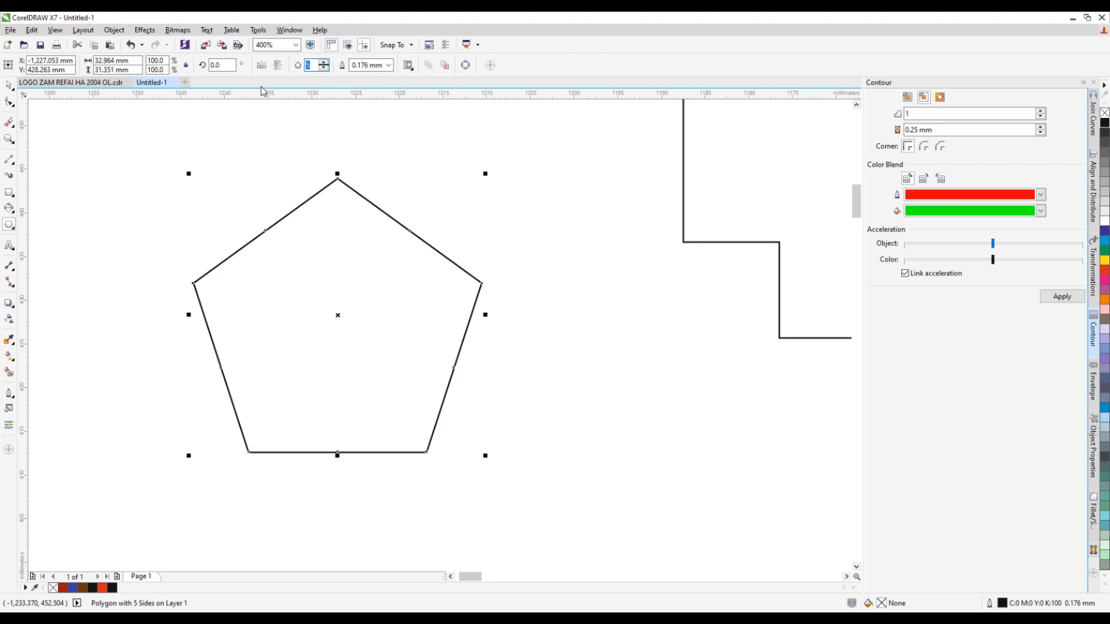
{"action": "type", "text": "3"}
{"action": "key", "text": "Return"}
{"action": "scroll", "coordinate": [326, 315], "scroll_direction": "down", "scroll_amount": 2}
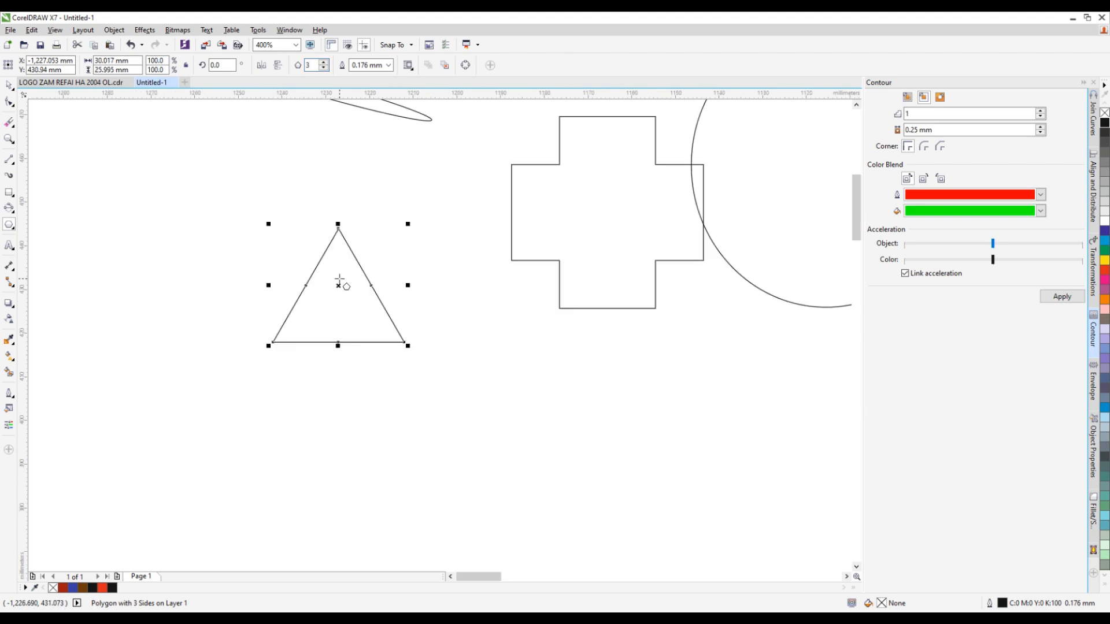
Draw a folded ribbon from the Banner Shapes, about 295 by 52 mm, below and to the right of the circle
{"action": "scroll", "coordinate": [339, 282], "scroll_direction": "up", "scroll_amount": 1}
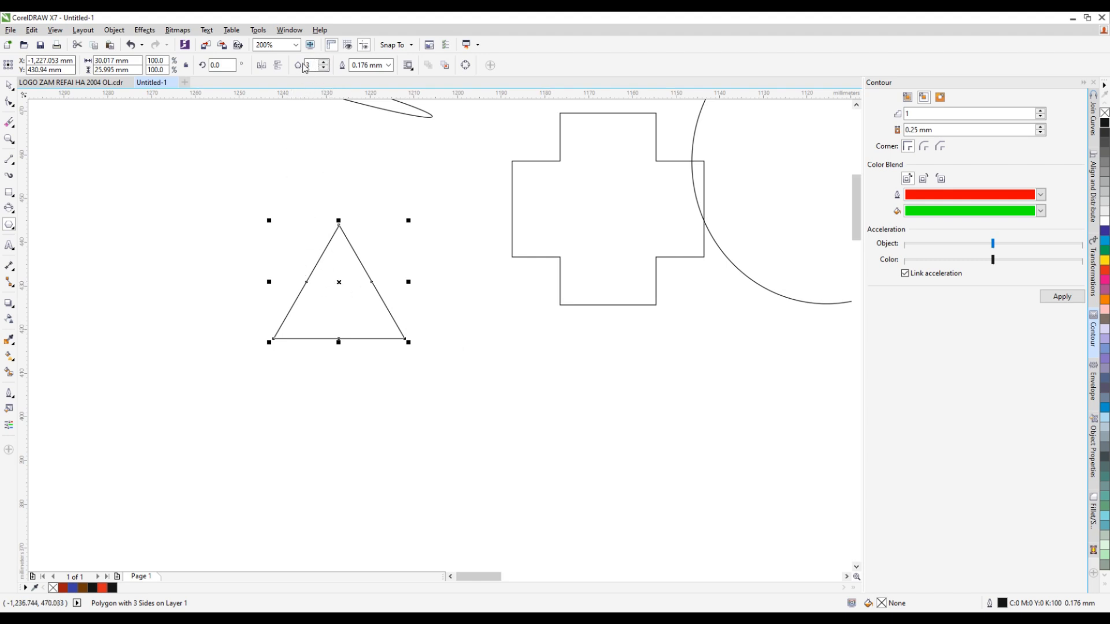
{"action": "scroll", "coordinate": [257, 372], "scroll_direction": "down", "scroll_amount": 2}
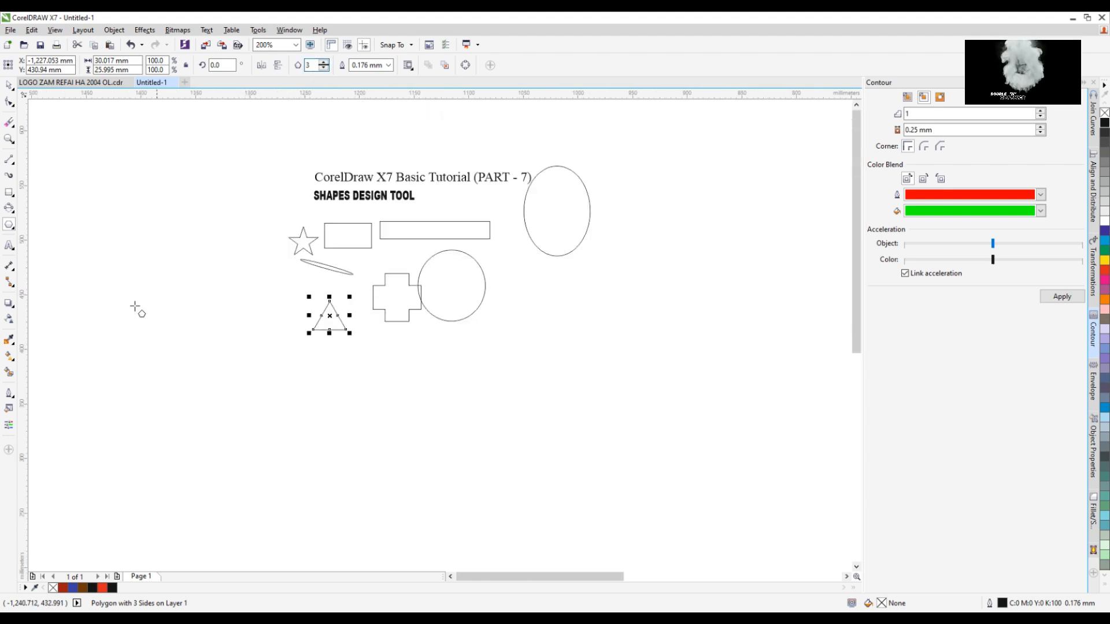
{"action": "left_click", "coordinate": [14, 229]}
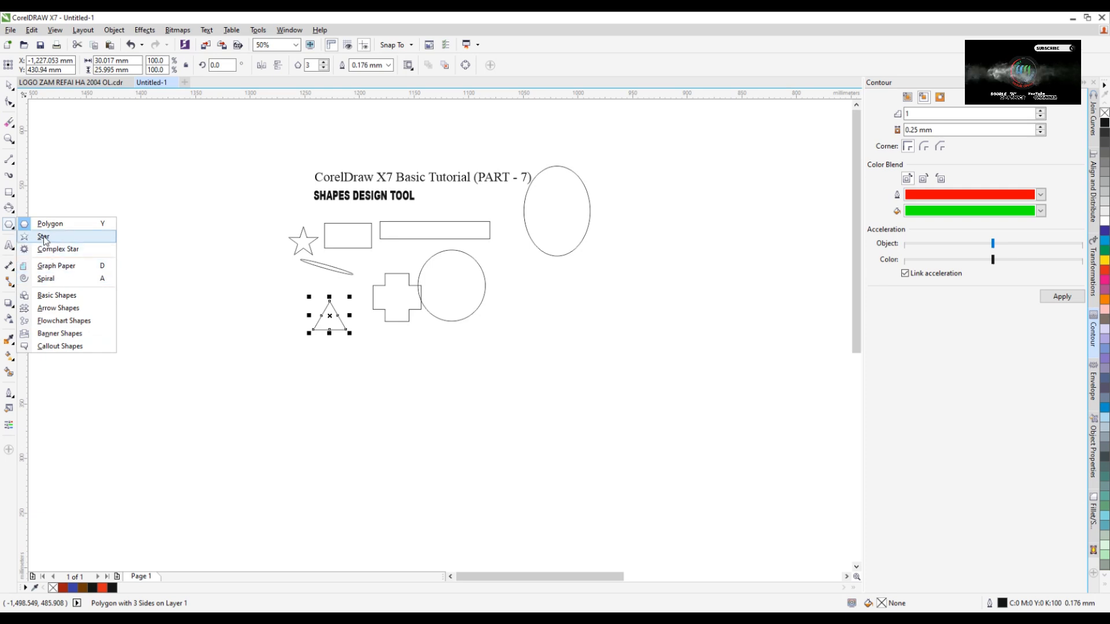
{"action": "left_click", "coordinate": [56, 337]}
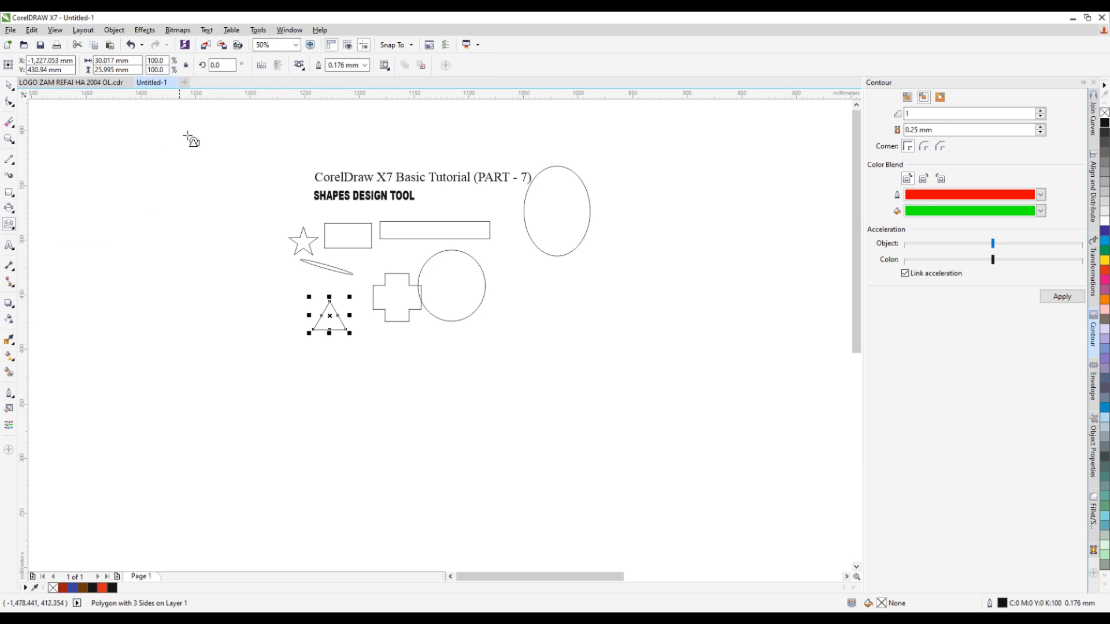
{"action": "left_click", "coordinate": [304, 67]}
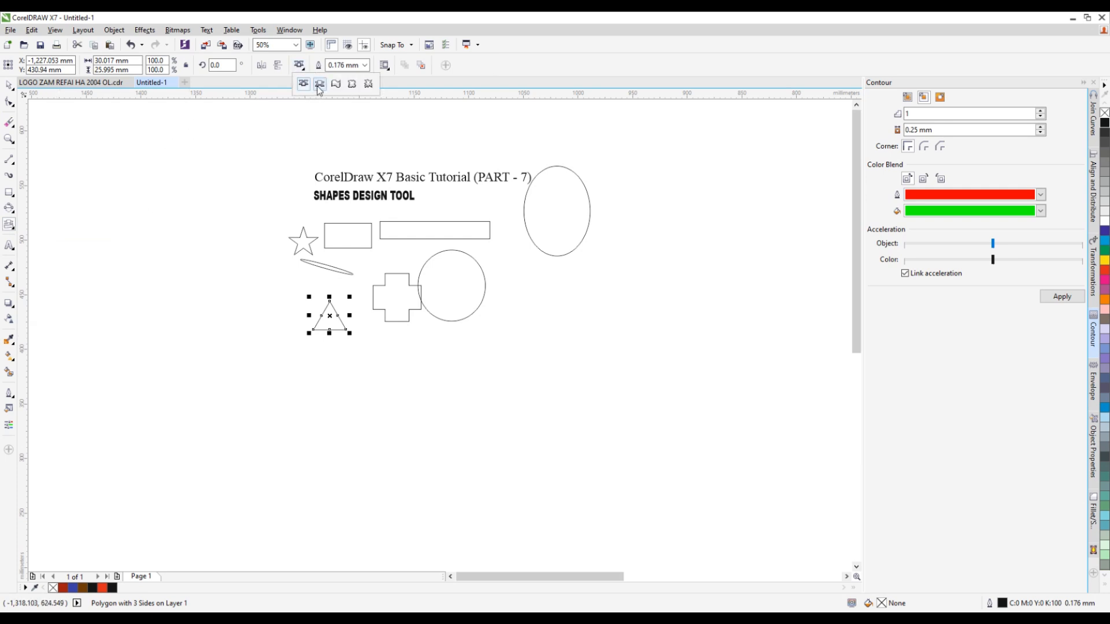
{"action": "left_click", "coordinate": [319, 85]}
{"action": "left_click_drag", "start_coordinate": [463, 347], "coordinate": [789, 405]}
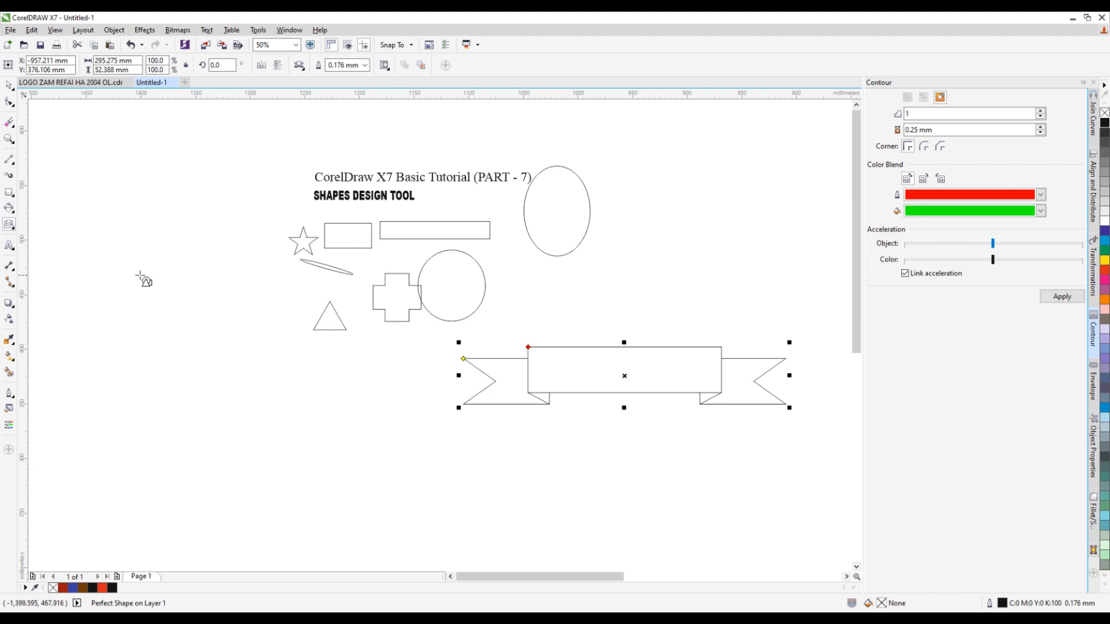
Draw a rectangular speech bubble from the Callout Shapes, about 99 by 77 mm overall, to the left of the triangle, and deselect it
{"action": "left_click", "coordinate": [14, 230]}
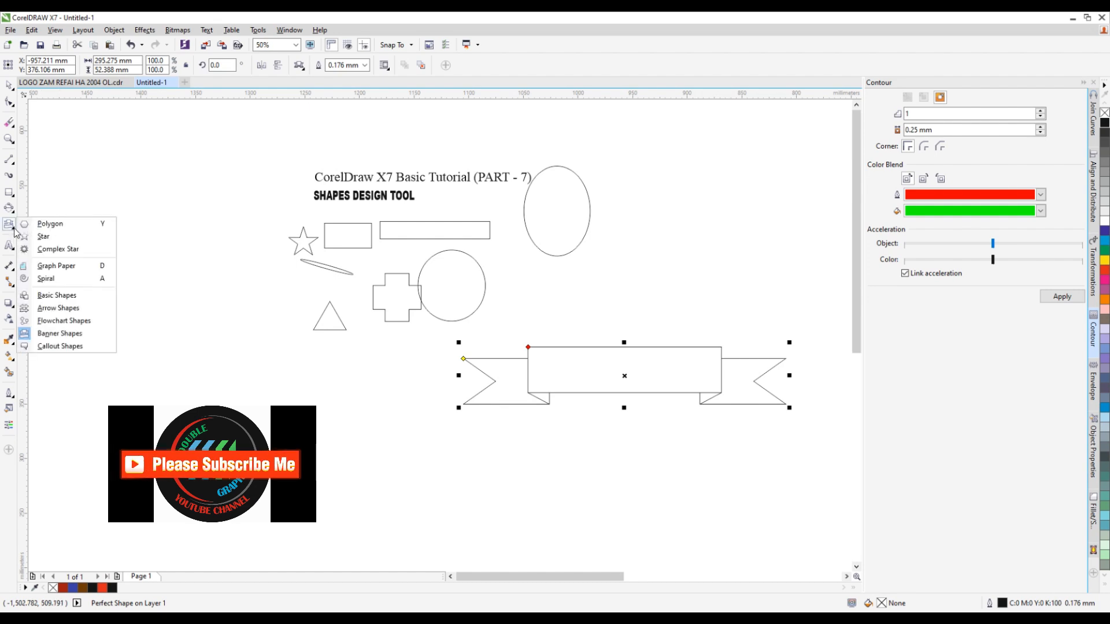
{"action": "left_click", "coordinate": [53, 347]}
{"action": "left_click_drag", "start_coordinate": [147, 280], "coordinate": [241, 364]}
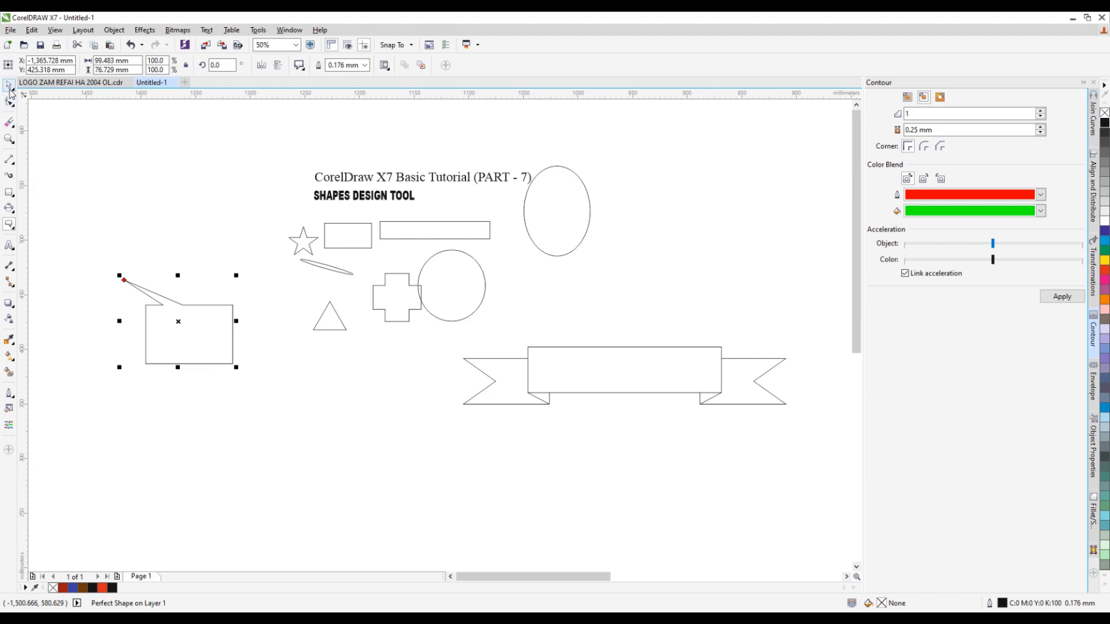
{"action": "left_click", "coordinate": [209, 218]}
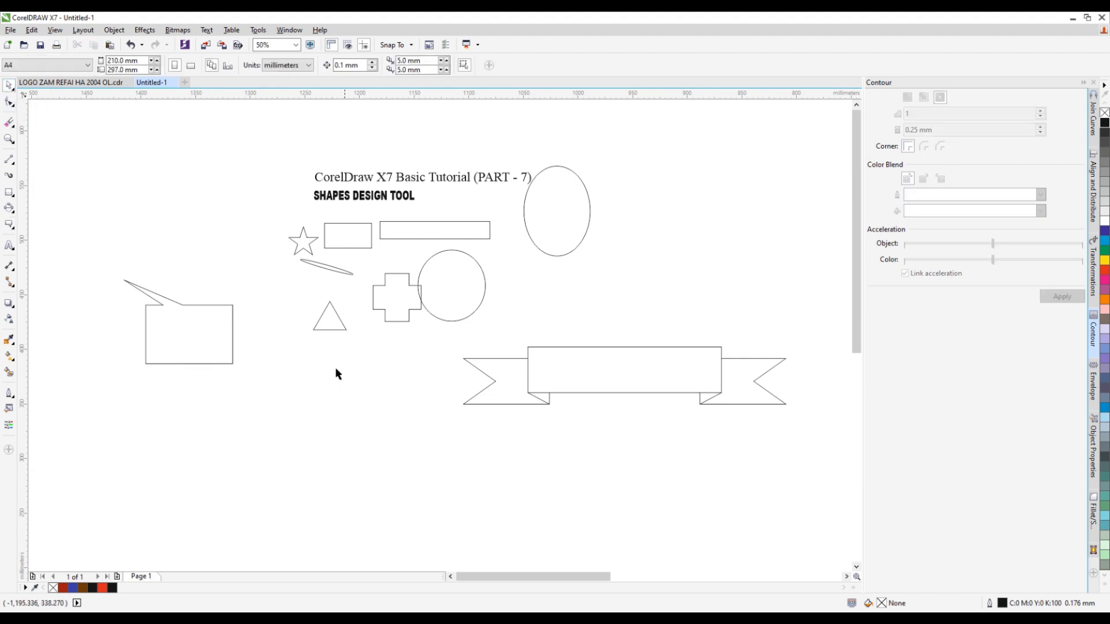
Move the circle about 26 mm to the right, clear of the cross
{"action": "scroll", "coordinate": [280, 276], "scroll_direction": "down", "scroll_amount": 2}
{"action": "scroll", "coordinate": [385, 283], "scroll_direction": "up", "scroll_amount": 2}
{"action": "left_click", "coordinate": [354, 287]}
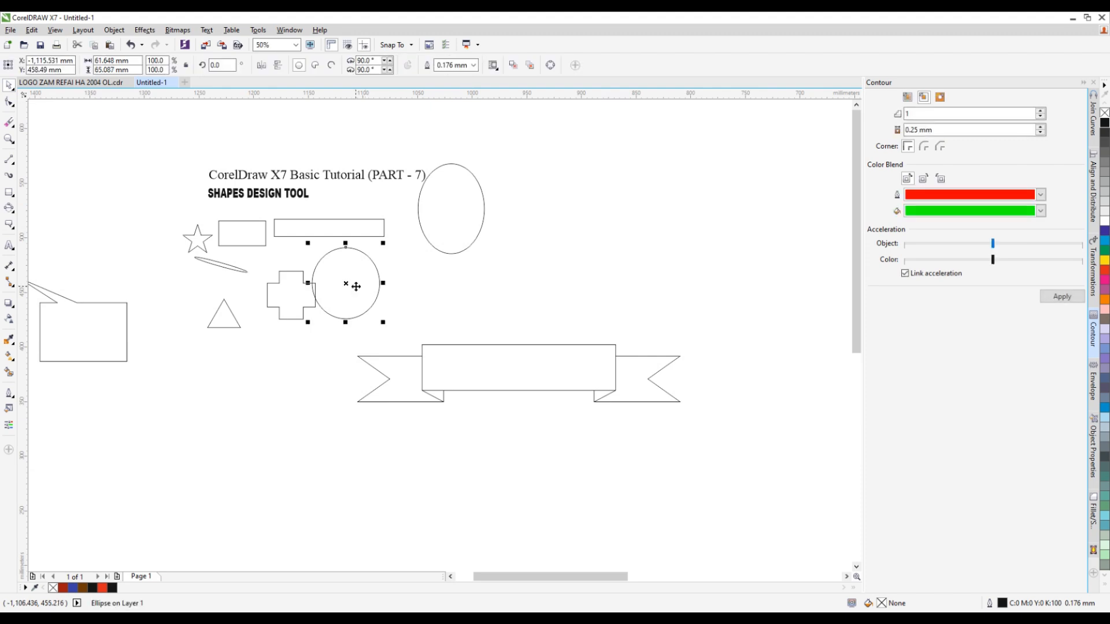
{"action": "left_click_drag", "start_coordinate": [355, 288], "coordinate": [384, 287]}
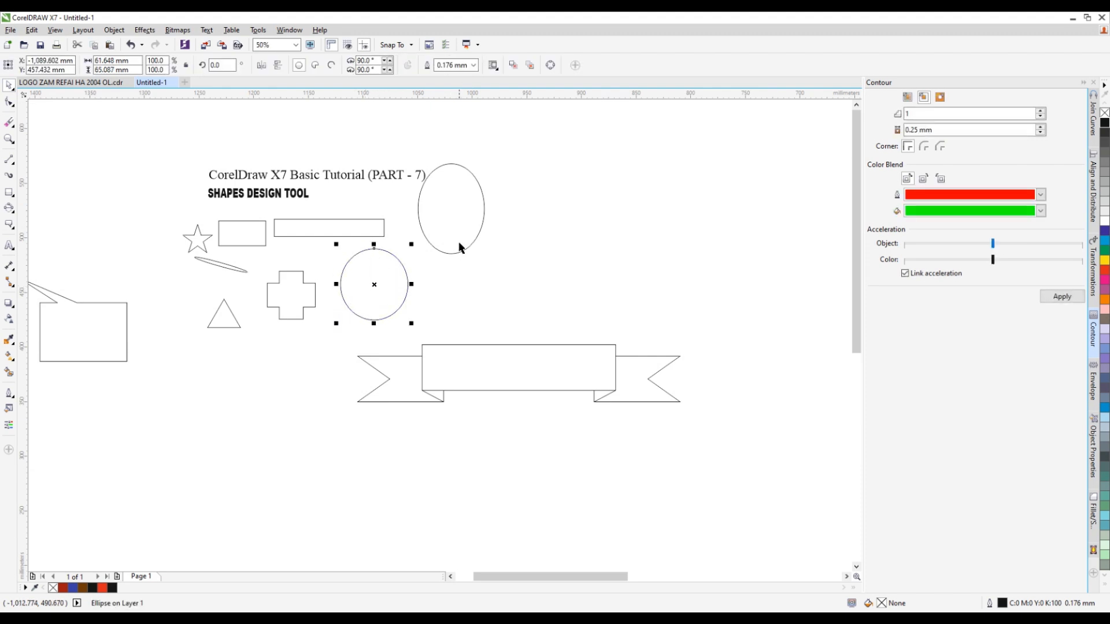
Move the upright ellipse about 34 mm down, clear of the heading, and deselect it
{"action": "left_click", "coordinate": [460, 244]}
{"action": "left_click_drag", "start_coordinate": [452, 210], "coordinate": [453, 247]}
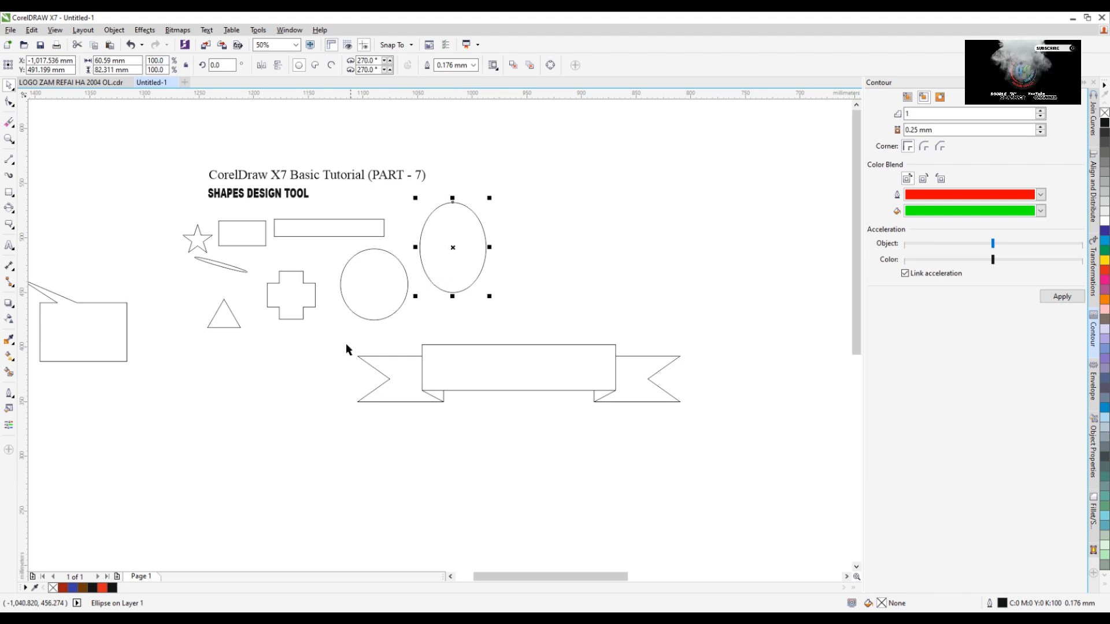
{"action": "left_click", "coordinate": [293, 392]}
{"action": "scroll", "coordinate": [294, 392], "scroll_direction": "down", "scroll_amount": 2}
{"action": "scroll", "coordinate": [324, 303], "scroll_direction": "up", "scroll_amount": 2}
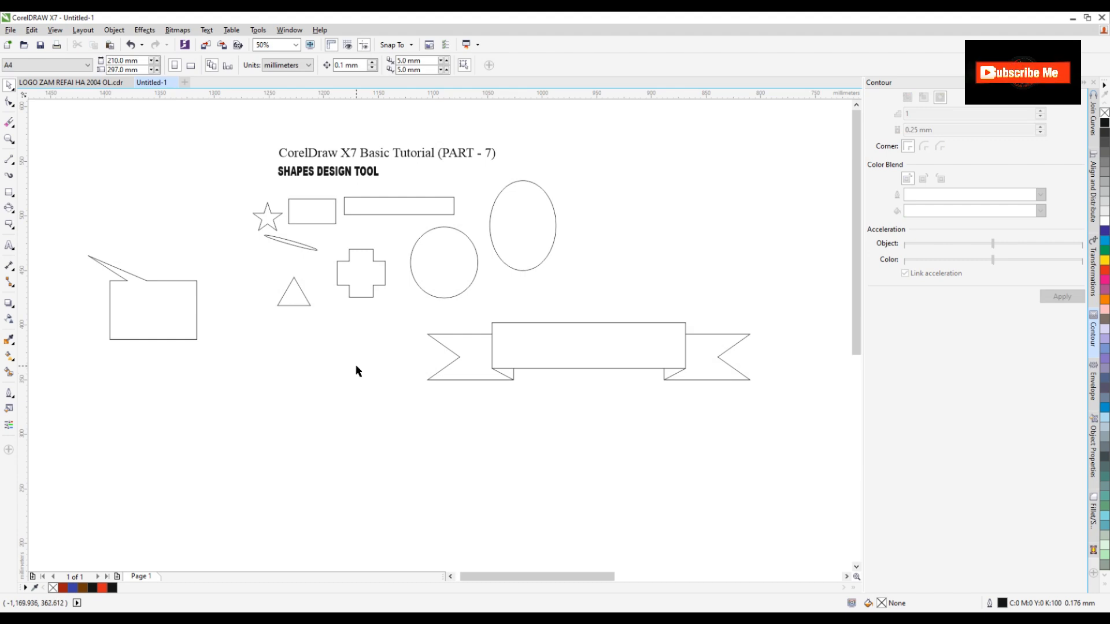
{"action": "scroll", "coordinate": [354, 346], "scroll_direction": "down", "scroll_amount": 2}
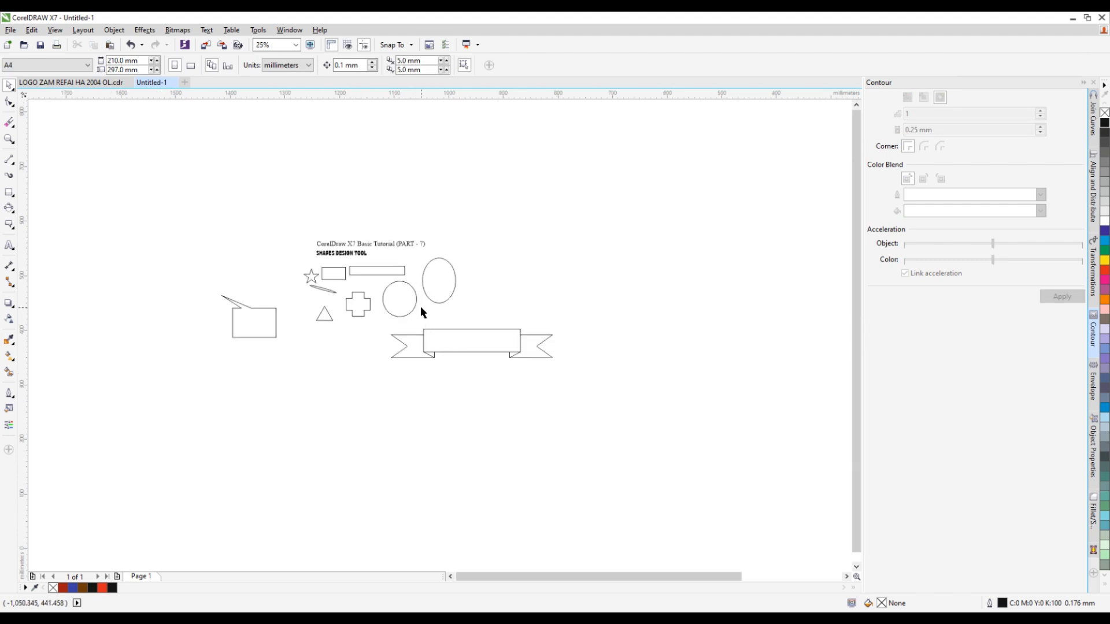
{"action": "scroll", "coordinate": [421, 306], "scroll_direction": "up", "scroll_amount": 2}
{"action": "scroll", "coordinate": [442, 321], "scroll_direction": "down", "scroll_amount": 1}
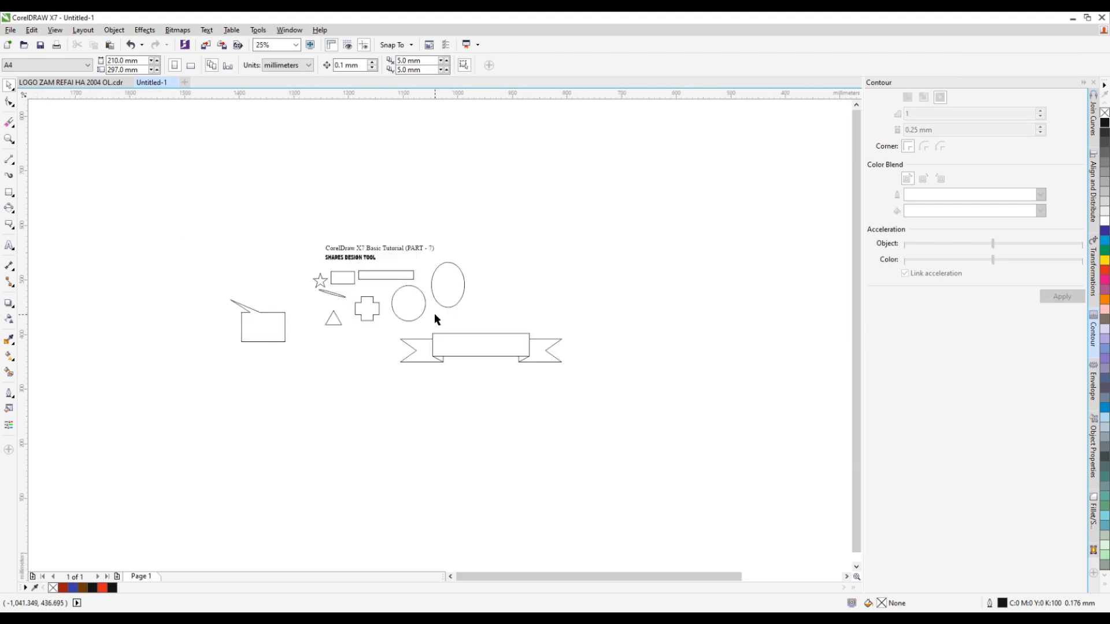
{"action": "scroll", "coordinate": [434, 315], "scroll_direction": "up", "scroll_amount": 1}
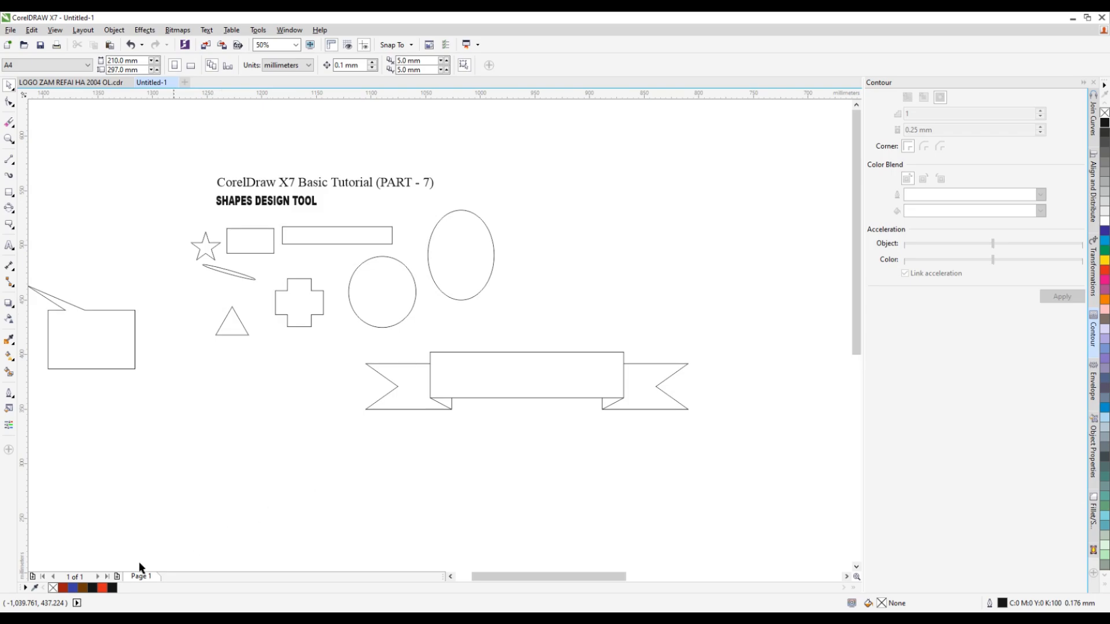